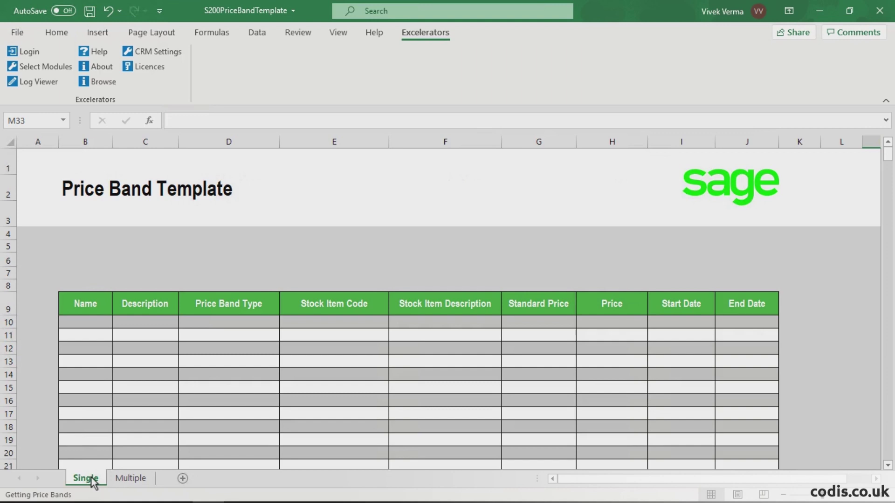
# Step: Switch Excel to the Multiple sheet and view the Aug Prices and Sep Prices bands in Sage 200
pyautogui.click(119, 481)
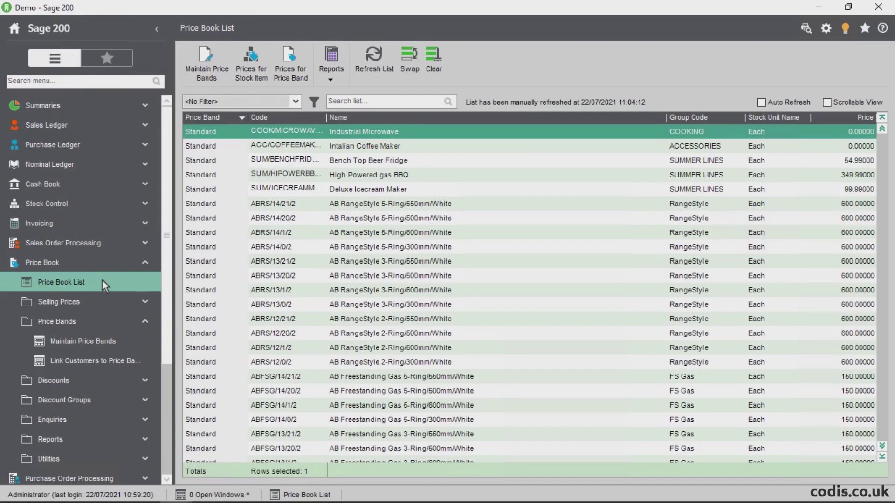
pyautogui.click(107, 337)
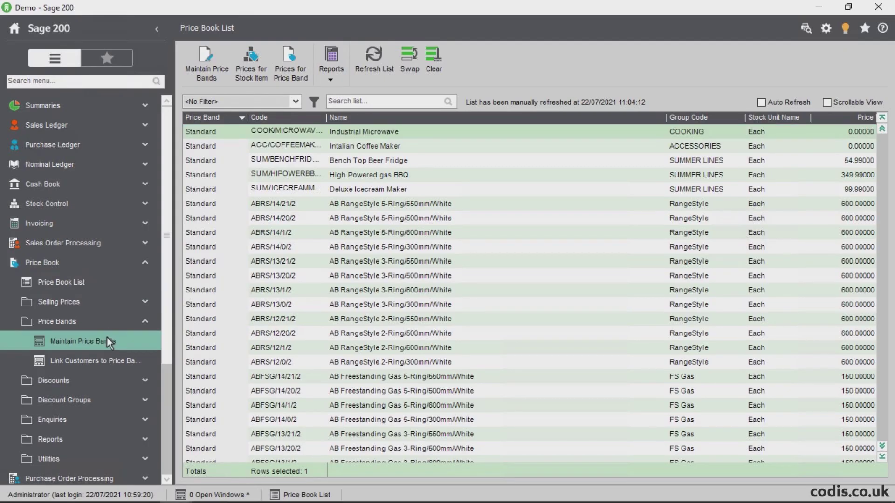
pyautogui.click(292, 295)
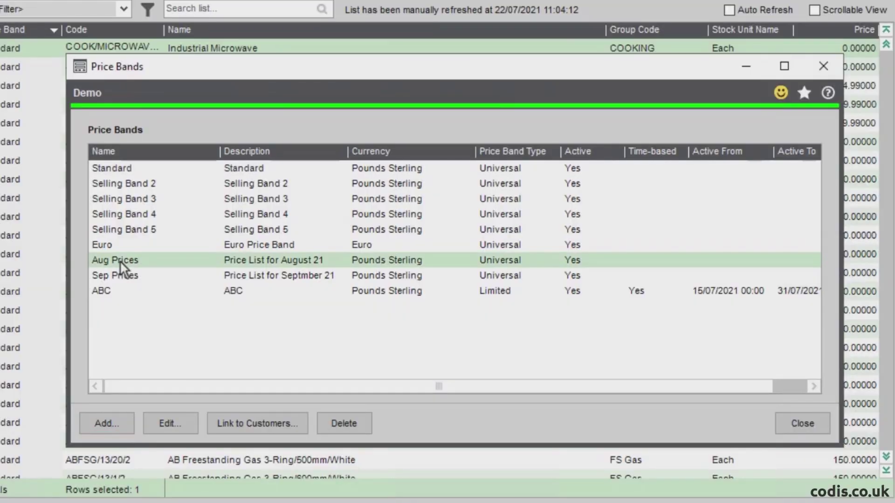
pyautogui.click(295, 306)
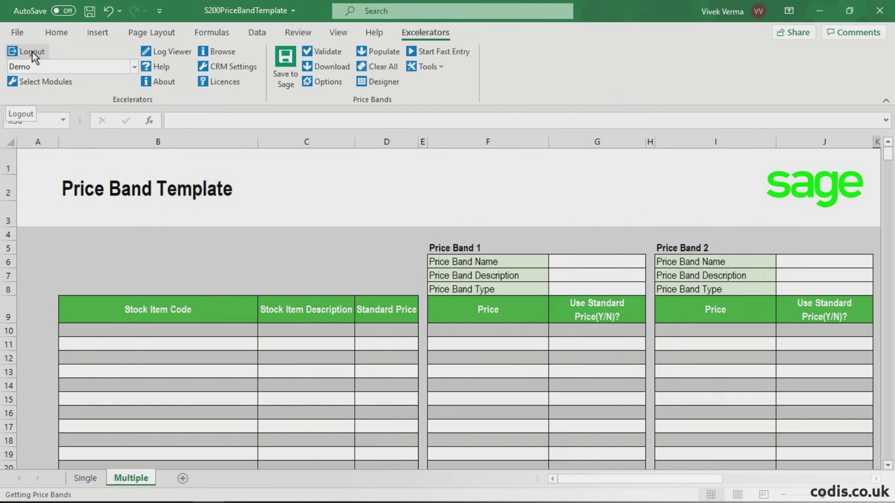
# Step: Keep 'Use Price Band Ranges Side By Side?' enabled with 2 bands side by side in Price Bands Options
pyautogui.click(324, 80)
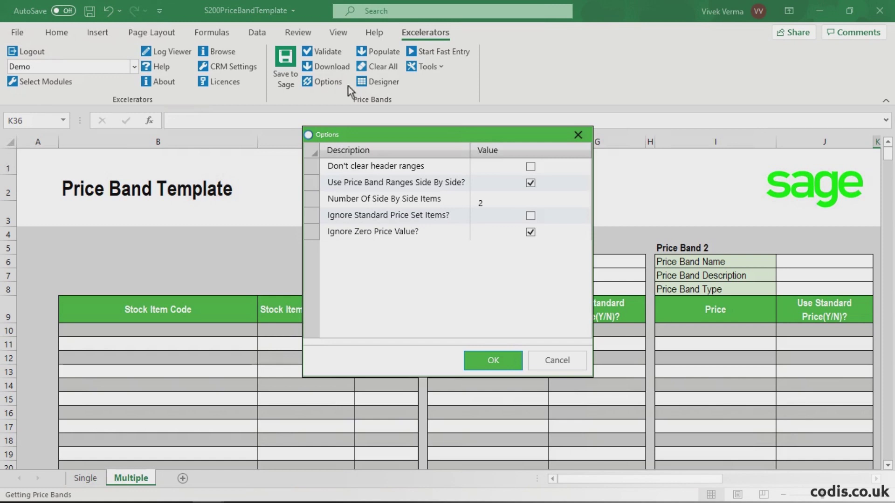
pyautogui.click(531, 183)
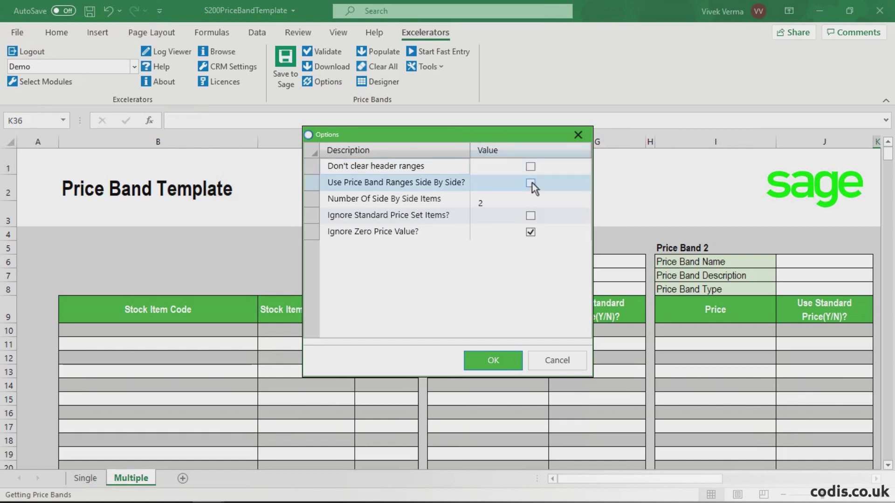
pyautogui.click(530, 182)
pyautogui.click(478, 200)
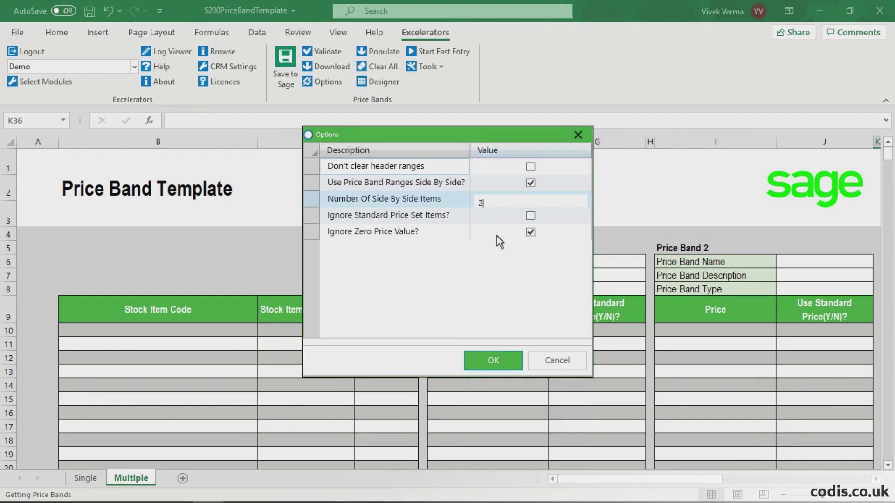
# Step: Download Aug. Prices as the first band and Sept. Prices as the second band into the sheet
pyautogui.click(492, 358)
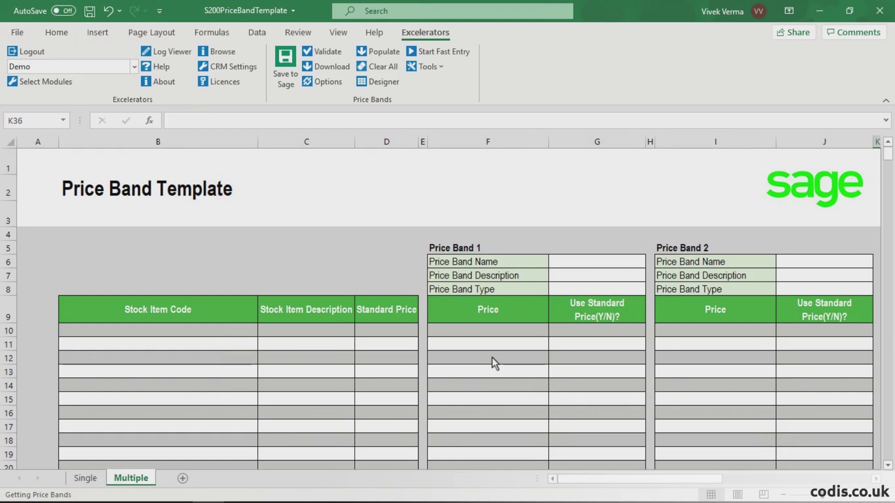
pyautogui.click(334, 67)
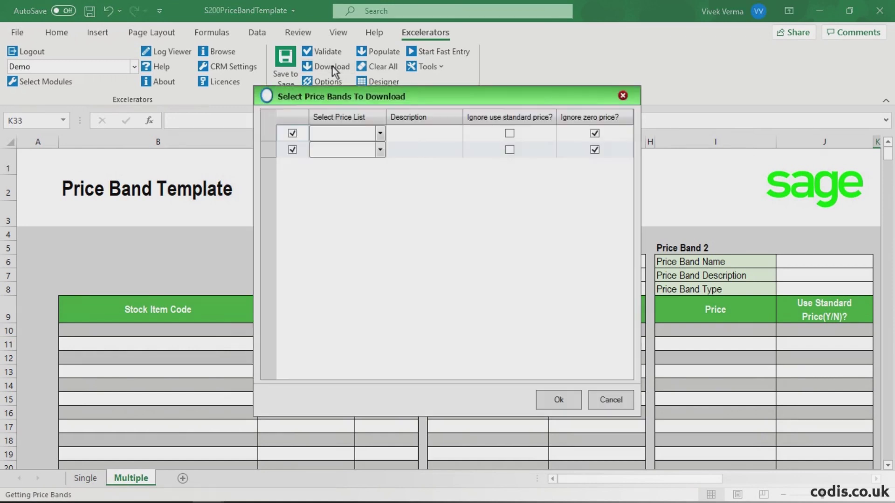
pyautogui.click(380, 132)
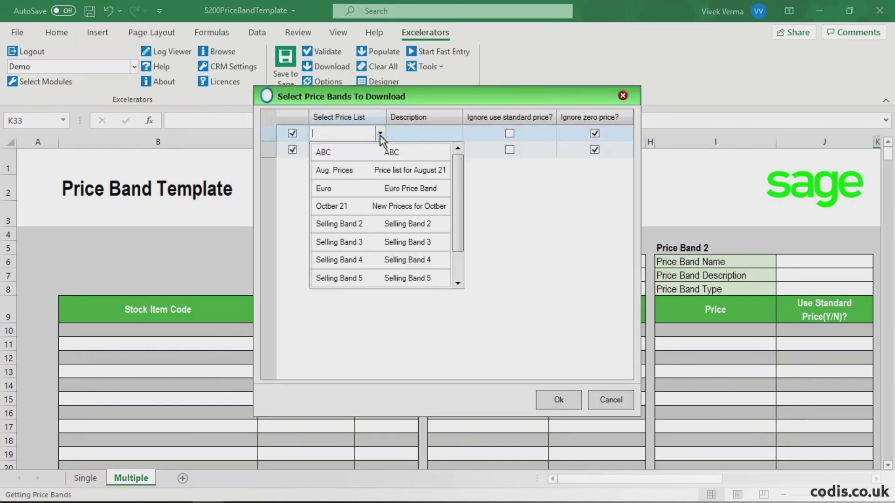
pyautogui.click(364, 172)
pyautogui.click(379, 149)
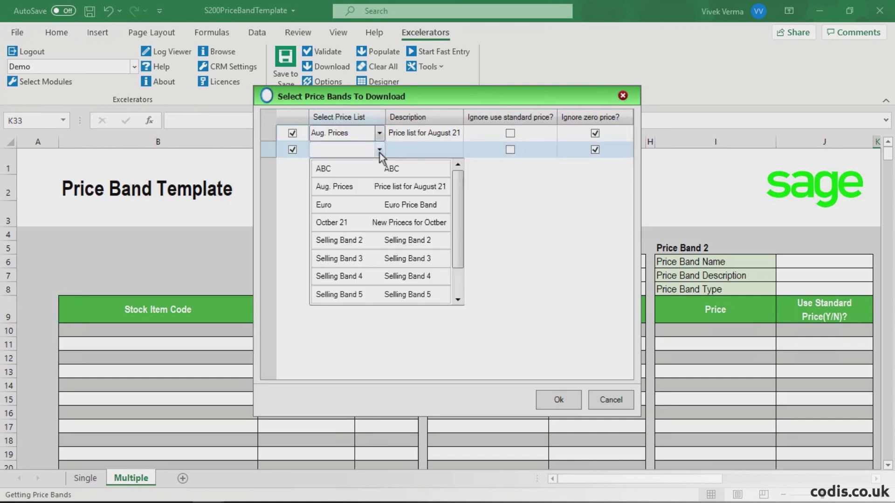
pyautogui.moveTo(455, 182); pyautogui.dragTo(459, 267)
pyautogui.click(406, 275)
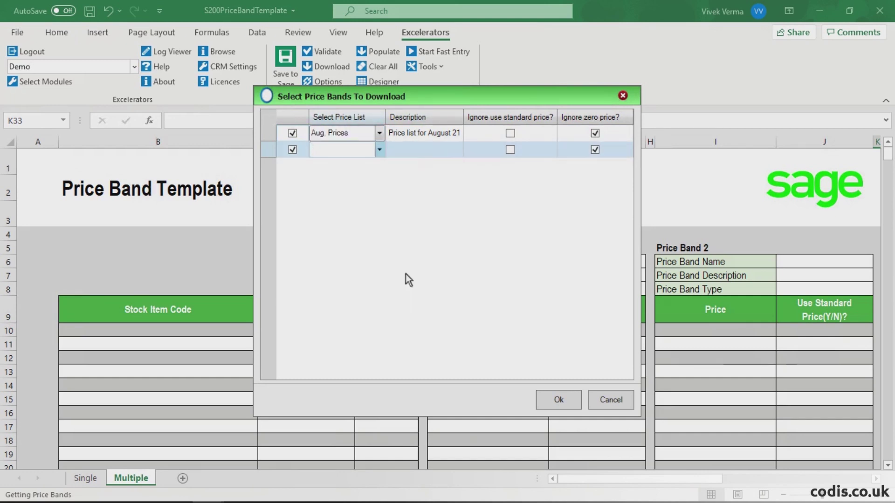
pyautogui.click(561, 400)
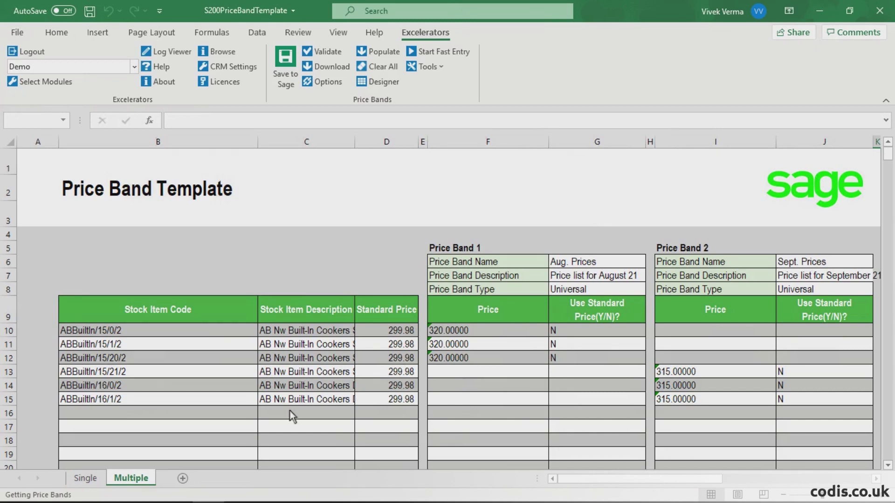
# Step: Browse records from B16 to add ABBuiltIn/16/20/2, ABBuiltIn/16/21/2, ABCookHoods/22/2 and ABCookHoods/23/2
pyautogui.rightClick(205, 414)
pyautogui.click(240, 37)
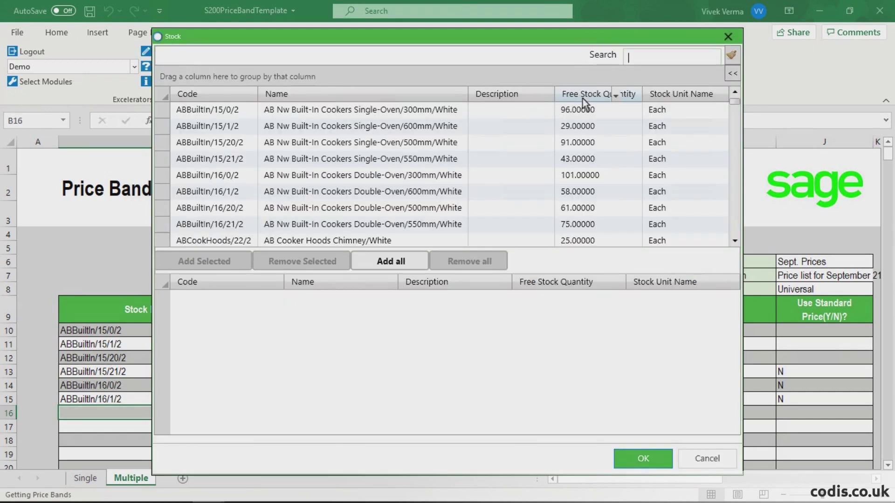
pyautogui.moveTo(242, 208); pyautogui.dragTo(240, 227)
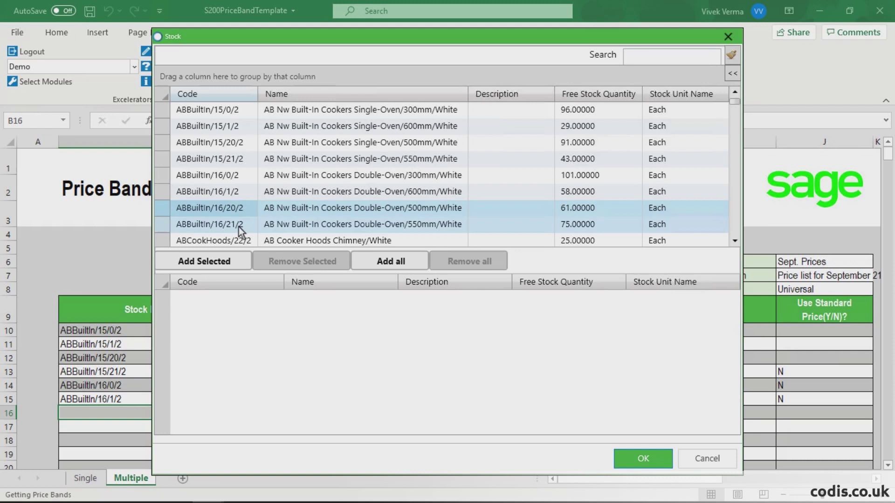
pyautogui.click(249, 260)
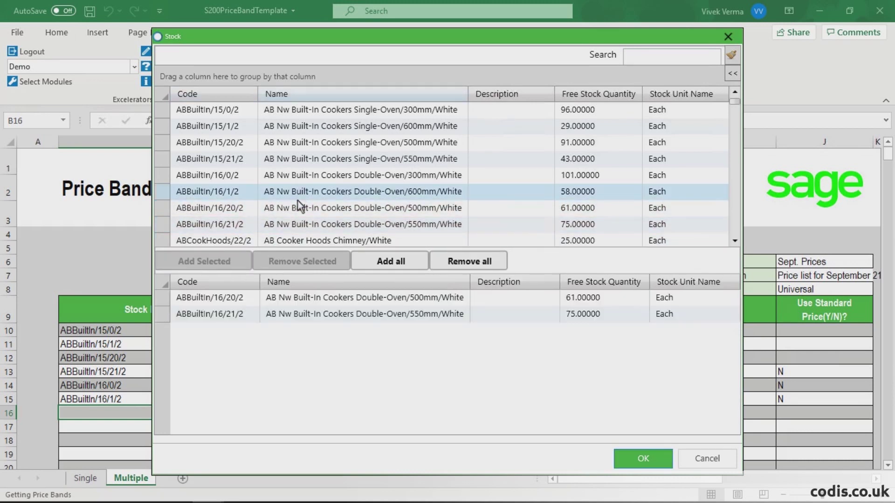
pyautogui.scroll(-1, 298, 201)
pyautogui.moveTo(230, 212); pyautogui.dragTo(229, 231)
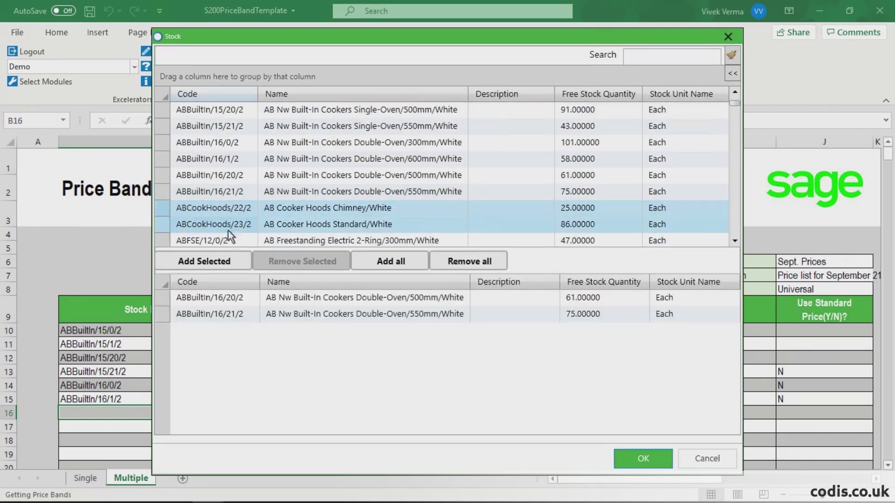
pyautogui.click(224, 260)
pyautogui.click(633, 457)
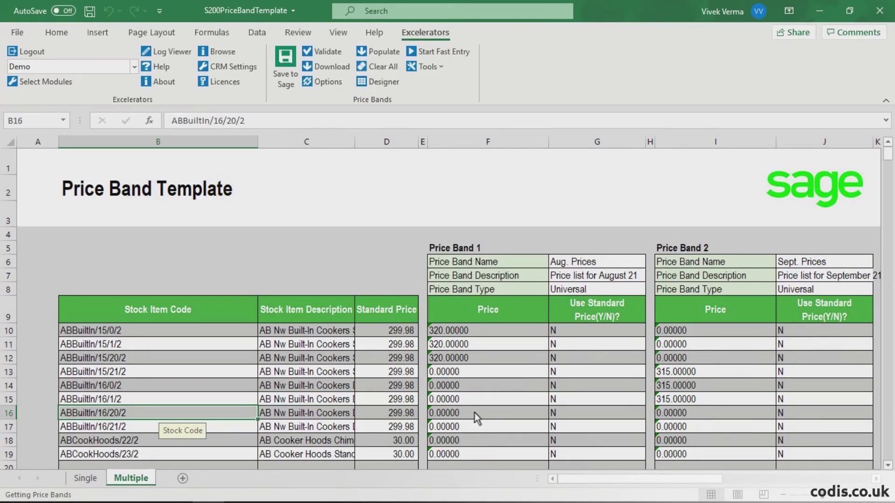
# Step: Enter an Aug. Prices price of 320 for both cookers in F16 and F17
pyautogui.click(459, 415)
pyautogui.write('320')
pyautogui.press('Return')
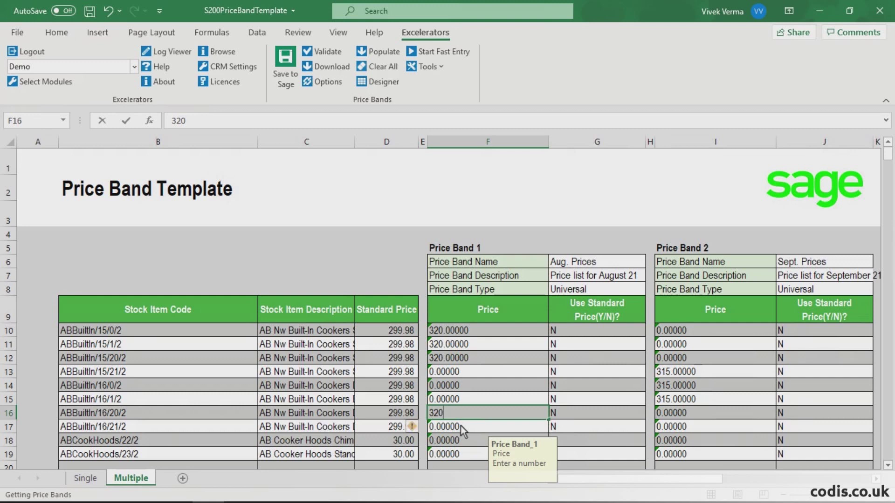
pyautogui.write('320')
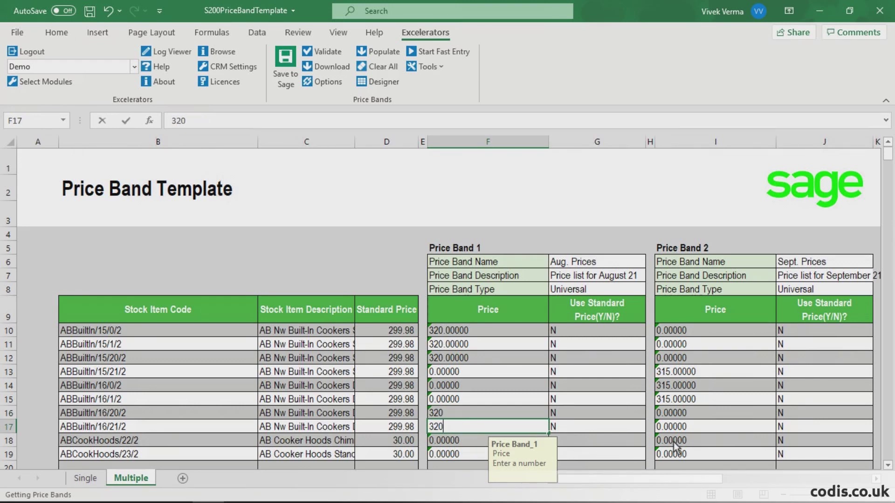
# Step: Enter a Sept. Prices price of 35 for both cooker hoods in I18 and I19
pyautogui.click(673, 443)
pyautogui.write('35')
pyautogui.click(683, 459)
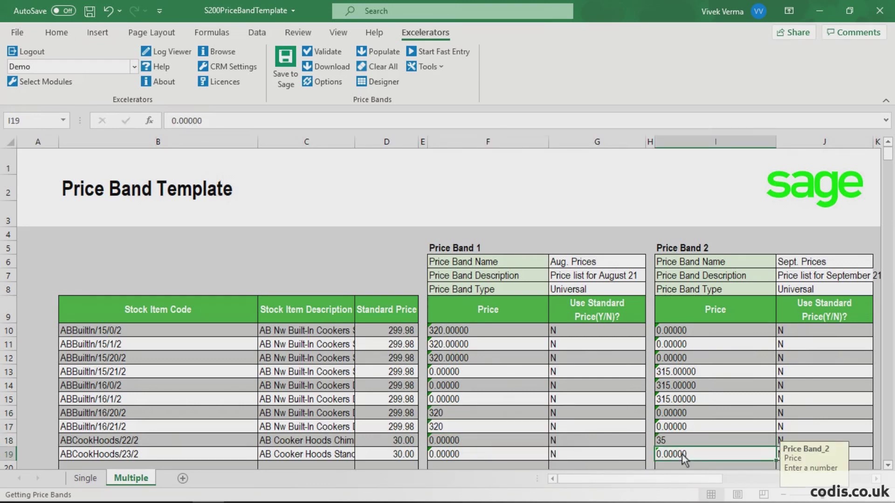
pyautogui.write('35')
pyautogui.press('Return')
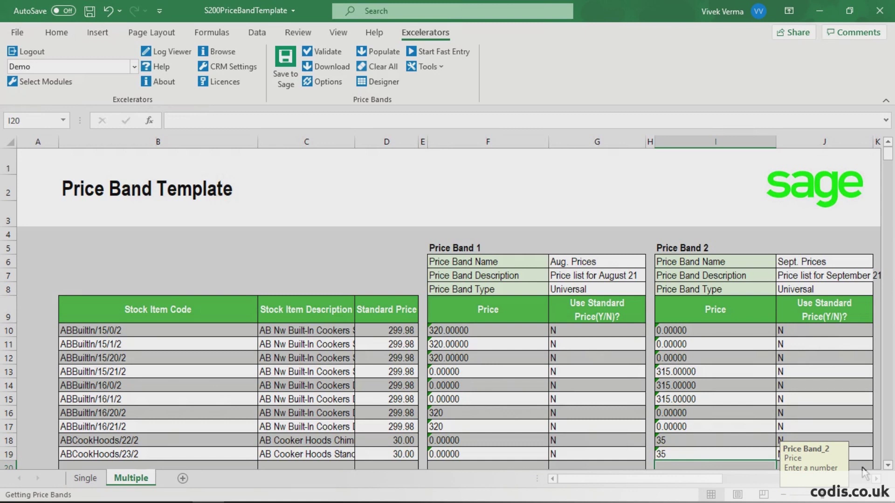
pyautogui.click(861, 467)
# Step: Validate the sheet, then save both the Aug. Prices and Sept. Prices bands to Sage 200
pyautogui.click(327, 50)
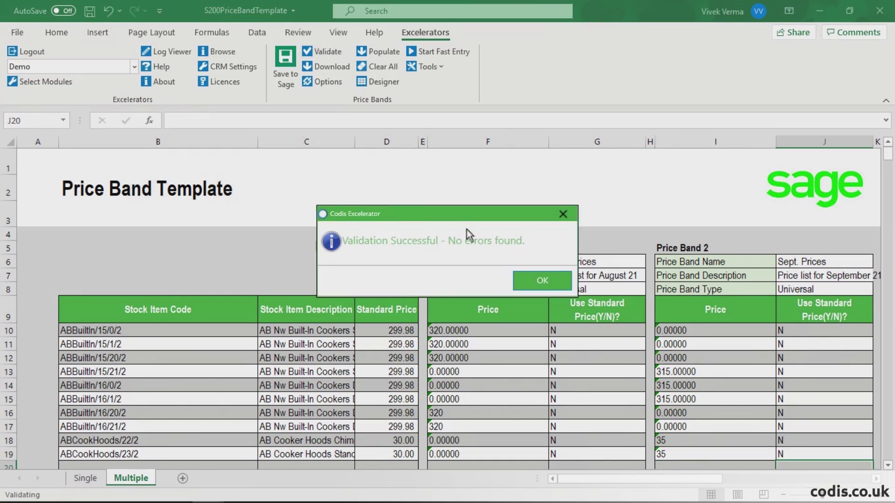
pyautogui.click(523, 279)
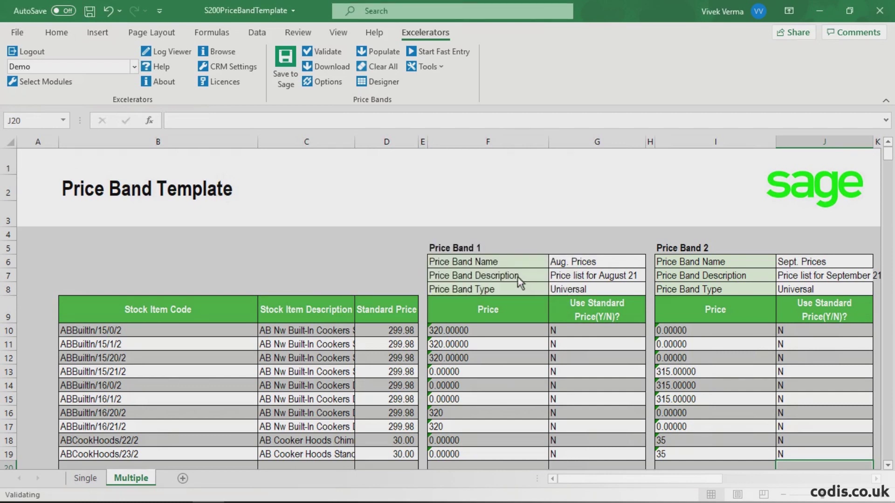
pyautogui.click(285, 60)
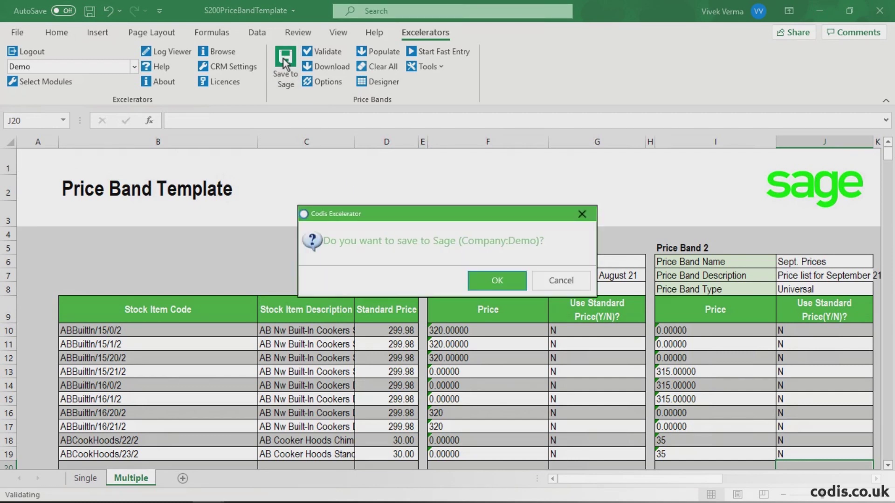
pyautogui.click(513, 280)
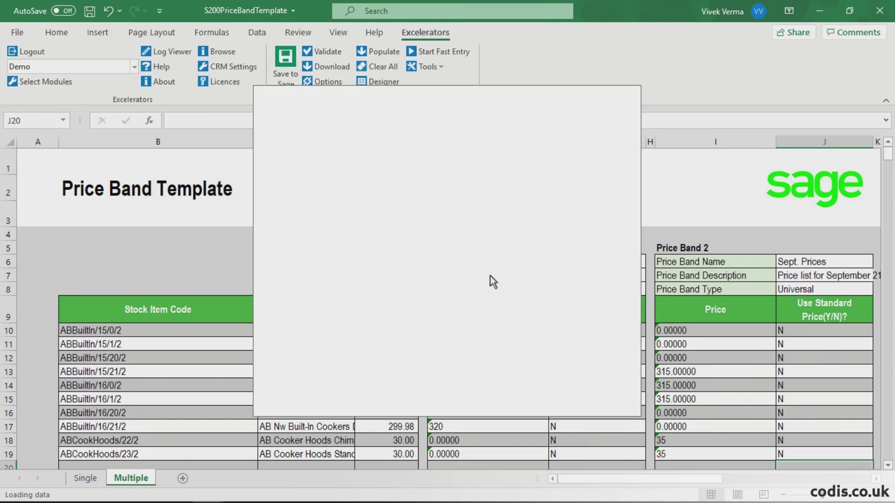
pyautogui.click(548, 399)
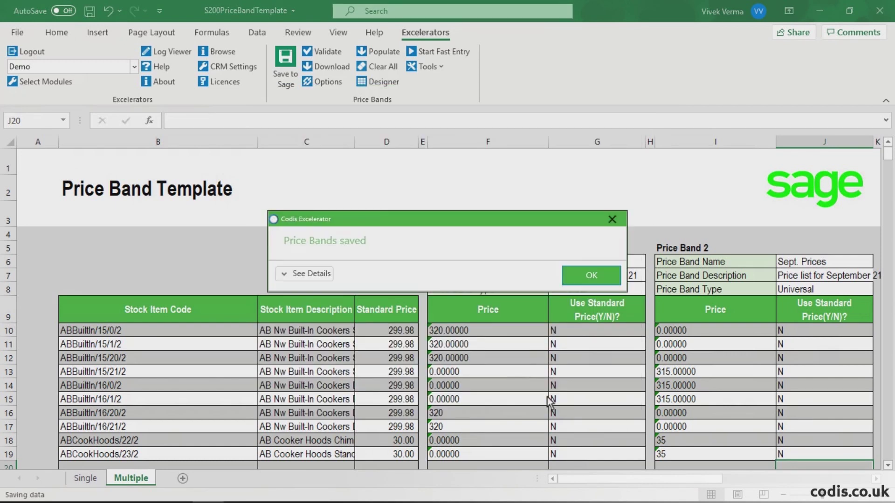
pyautogui.click(577, 275)
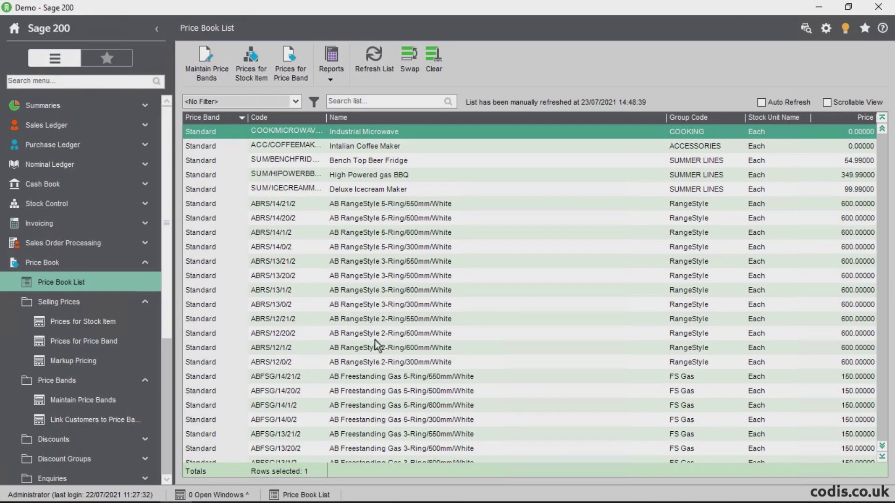
# Step: Show the Aug. Prices band in Sage, confirming 320 for ABBuiltIn/16/20/2 and ABBuiltIn/16/21/2
pyautogui.click(103, 343)
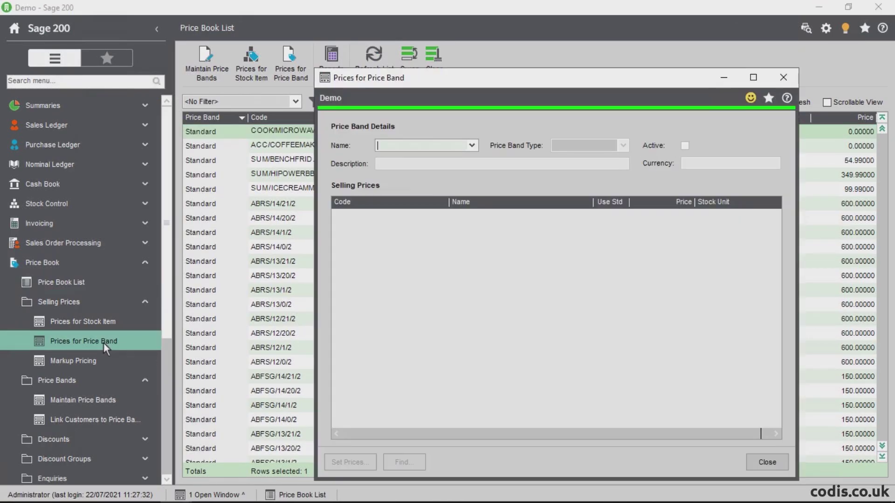
pyautogui.click(472, 146)
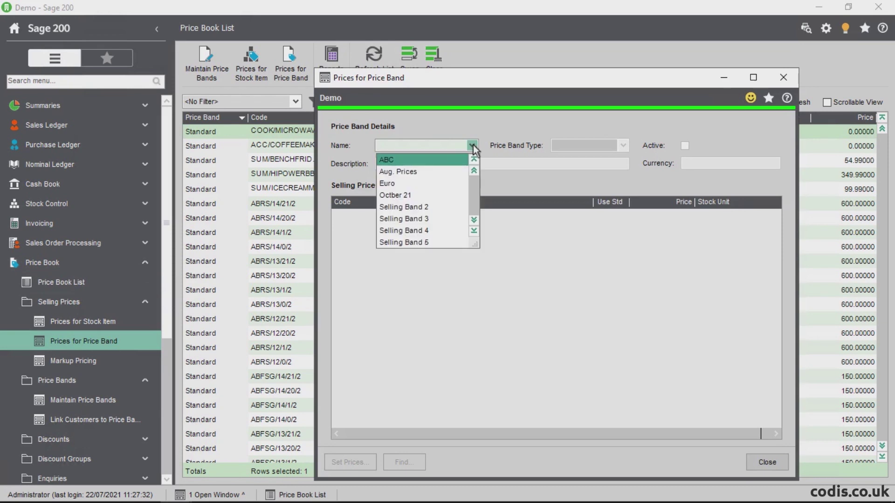
pyautogui.click(454, 173)
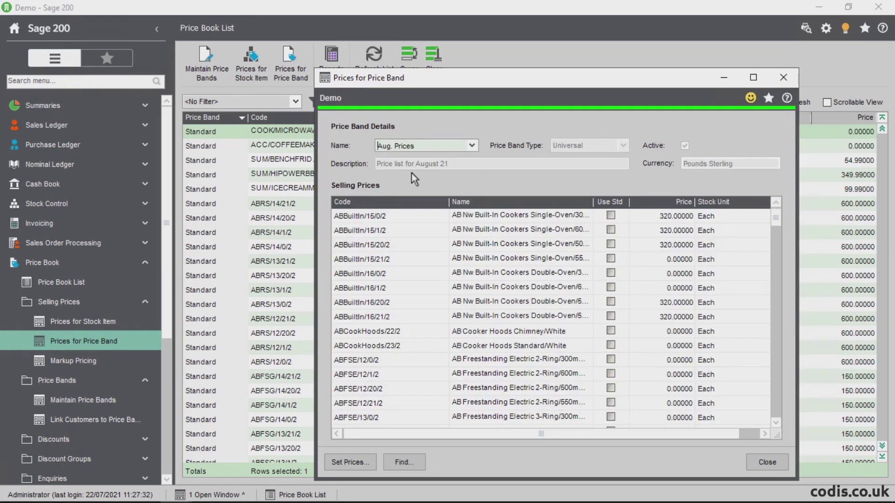
pyautogui.click(364, 303)
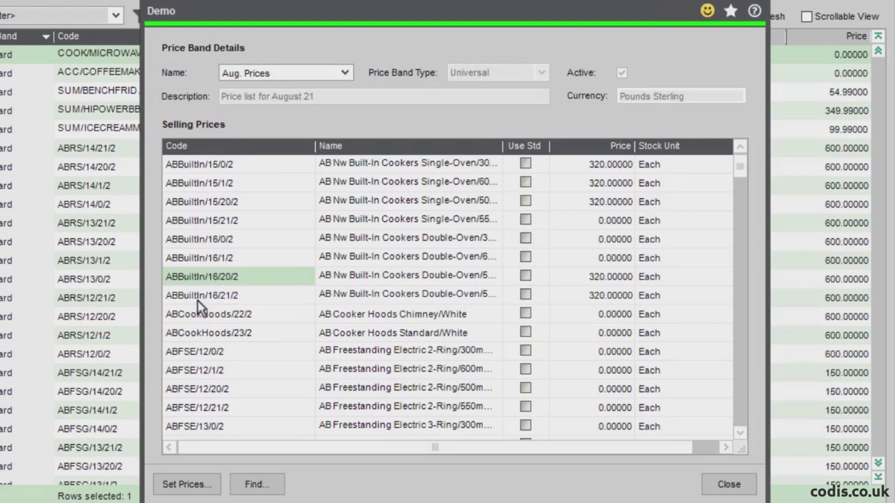
pyautogui.click(195, 295)
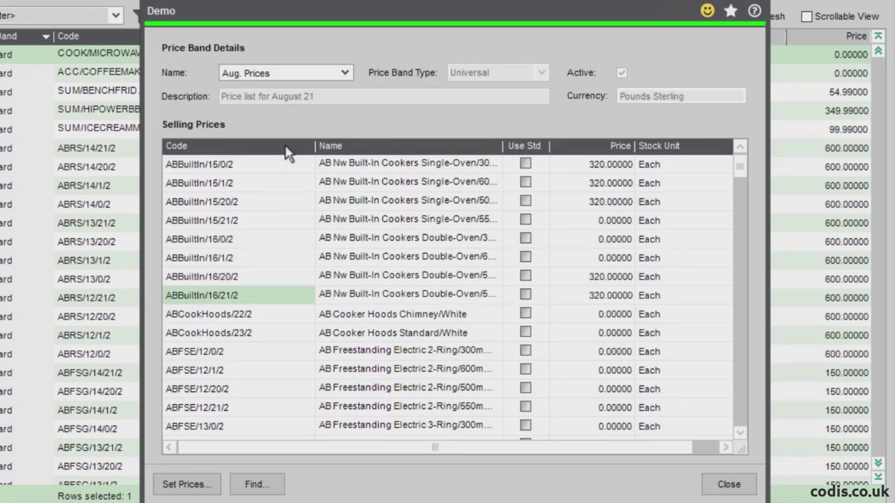
# Step: Switch to the Sept. Prices band and check the ABCookHoods/22/2 and ABCookHoods/23/2 prices
pyautogui.click(346, 72)
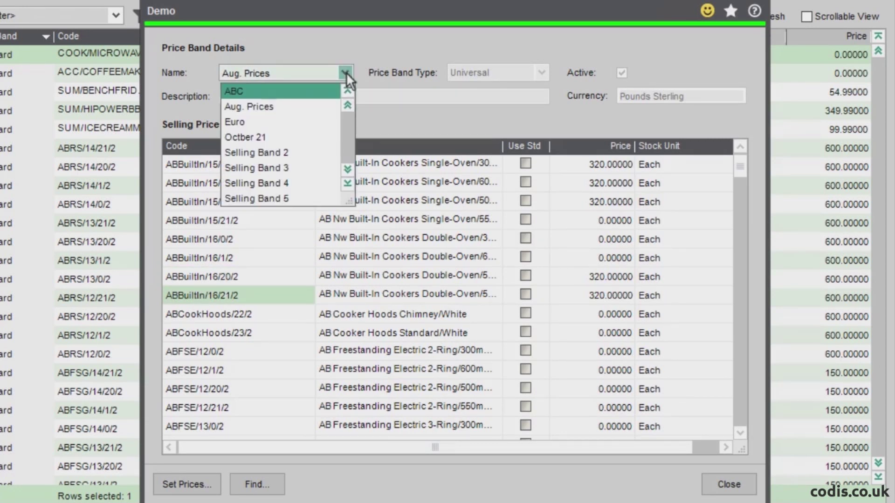
pyautogui.click(351, 182)
pyautogui.click(286, 187)
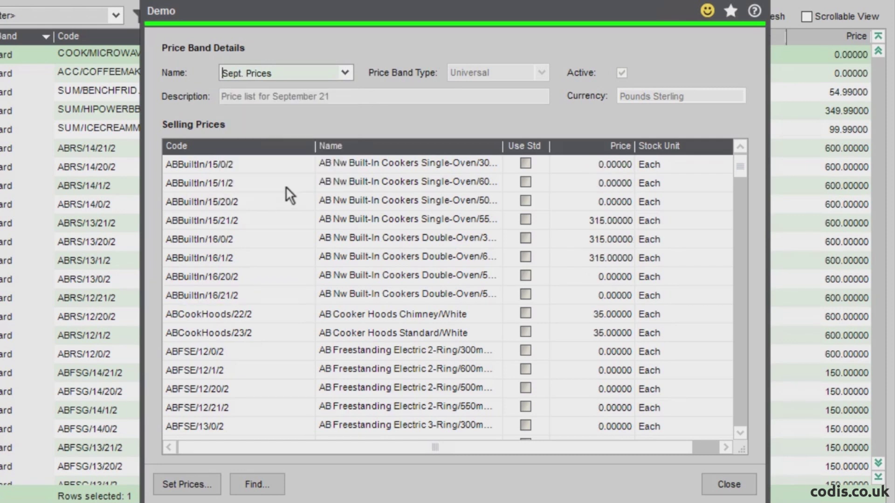
pyautogui.click(230, 312)
pyautogui.click(226, 331)
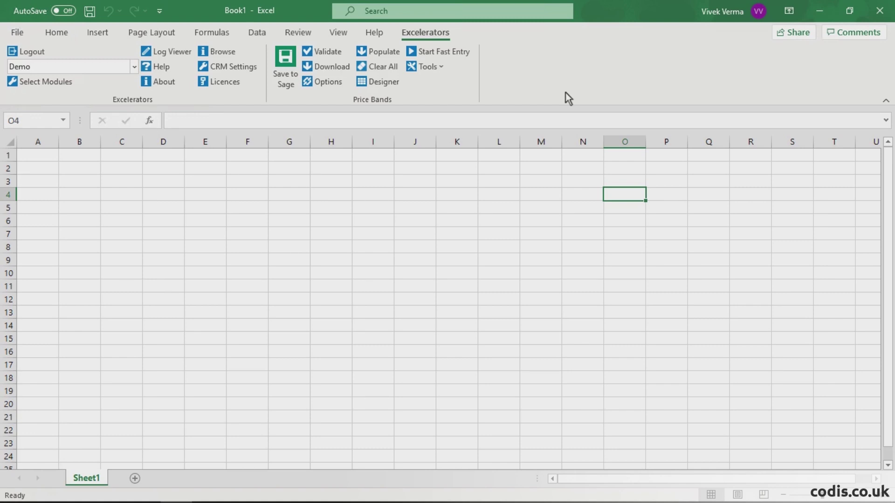
# Step: In the template Designer, add Name, Description, Price Band Type, Start Date and End Date columns
pyautogui.click(395, 88)
pyautogui.click(702, 205)
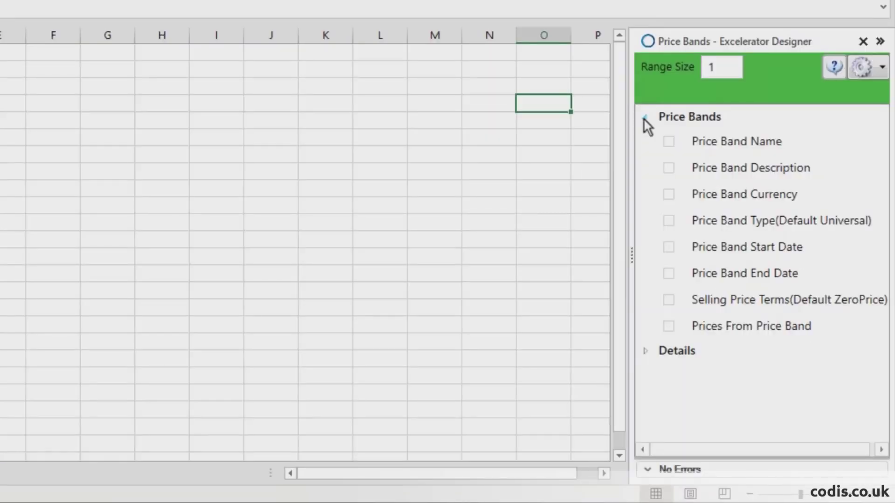
pyautogui.click(646, 118)
pyautogui.click(646, 140)
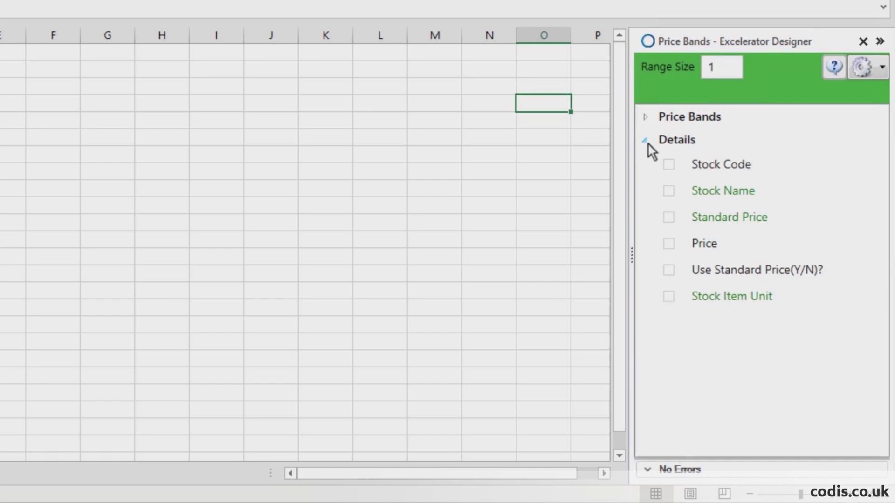
pyautogui.click(646, 140)
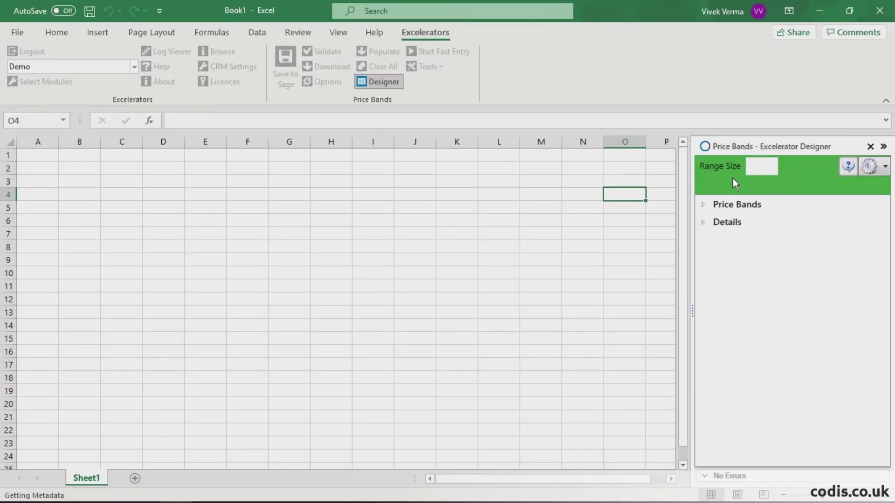
pyautogui.click(703, 204)
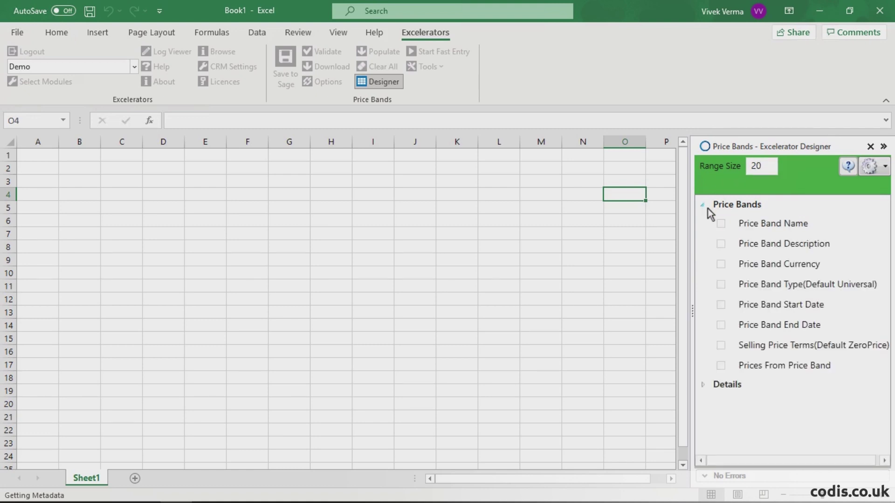
pyautogui.click(721, 224)
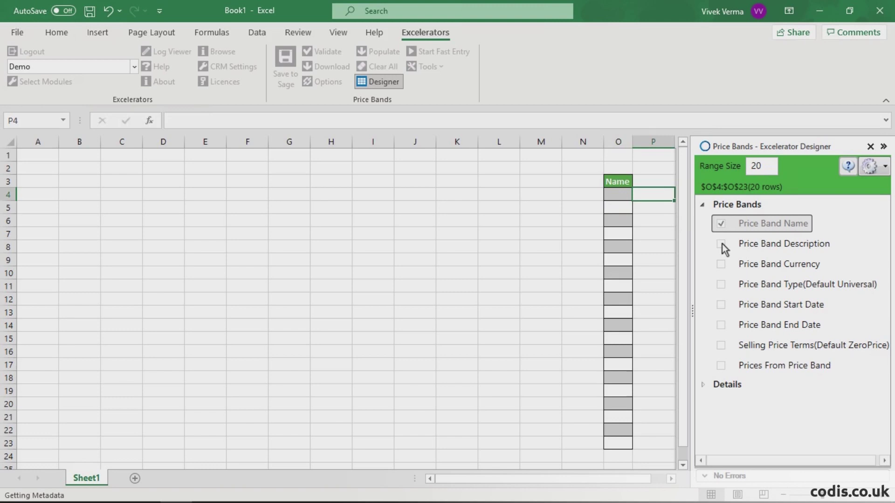
pyautogui.click(721, 244)
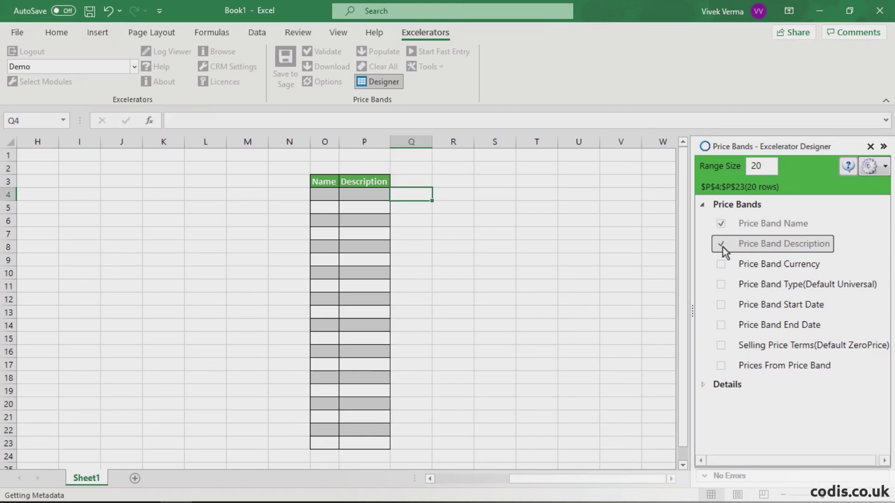
pyautogui.click(722, 284)
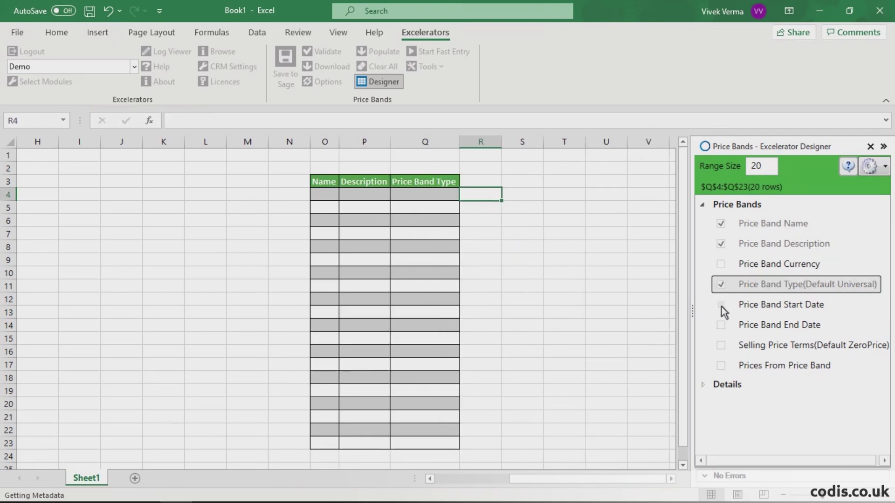
pyautogui.click(722, 306)
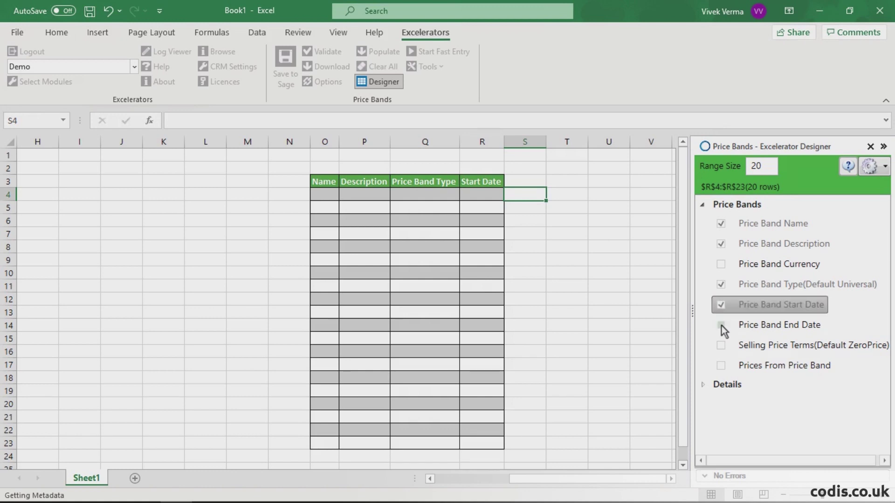
pyautogui.click(721, 326)
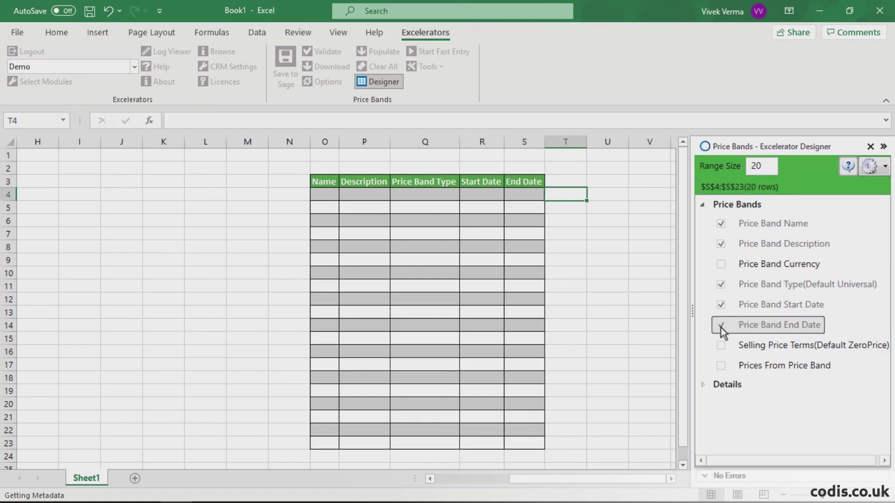
# Step: Add Stock Item Code, Standard Price and Price columns from Details, then close the designer
pyautogui.click(703, 385)
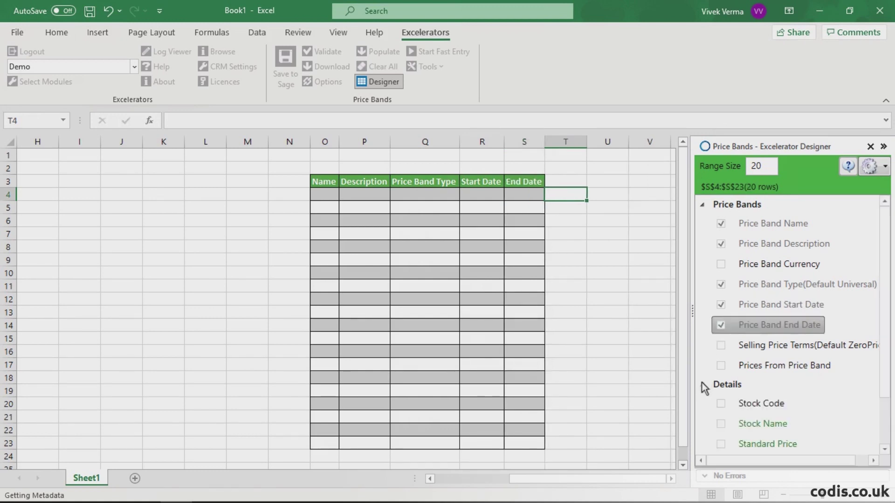
pyautogui.click(720, 404)
pyautogui.click(722, 445)
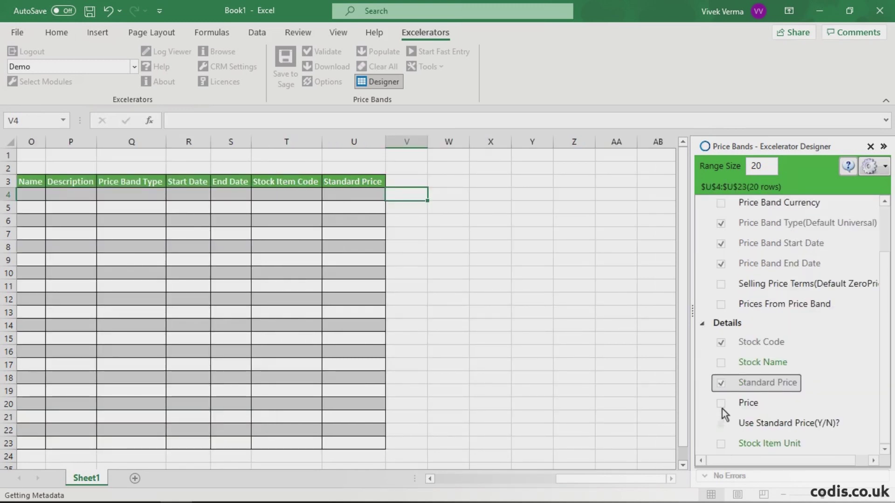
pyautogui.click(720, 408)
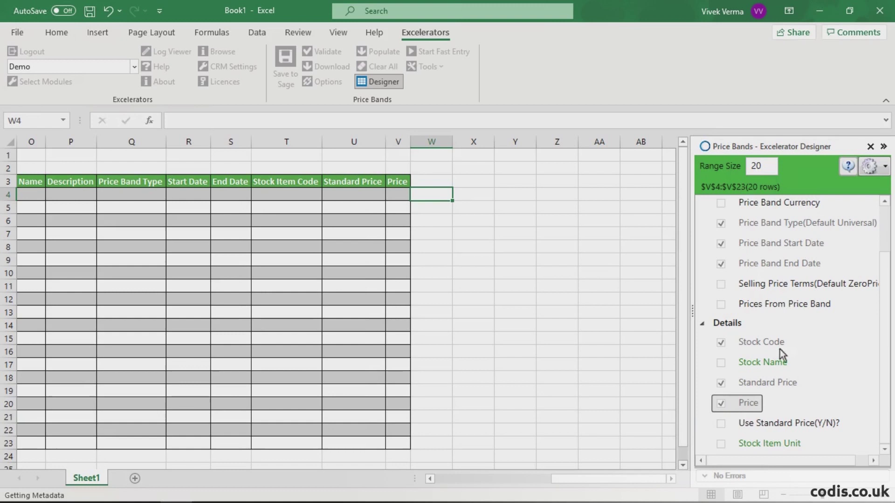
pyautogui.click(870, 146)
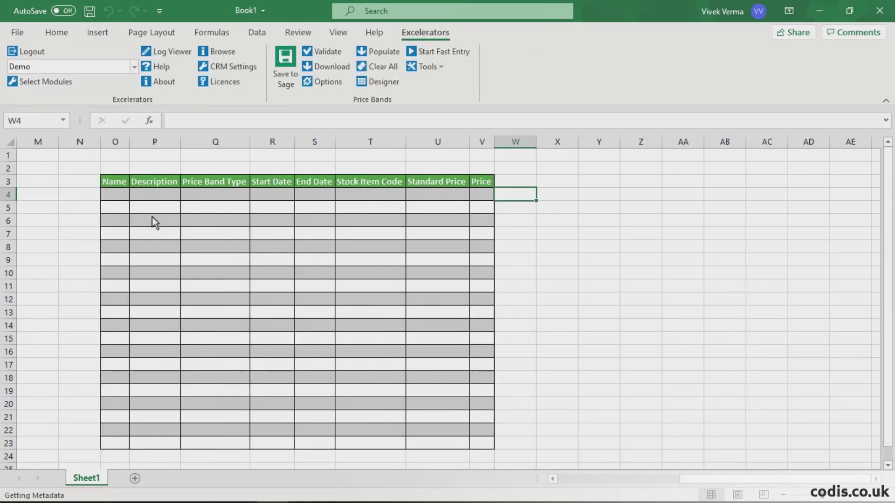
# Step: Enter 'Oct. Prices' in O4 and 'Price list for October 21' in P4, autofitting both columns
pyautogui.click(116, 196)
pyautogui.write('Oct. Prices')
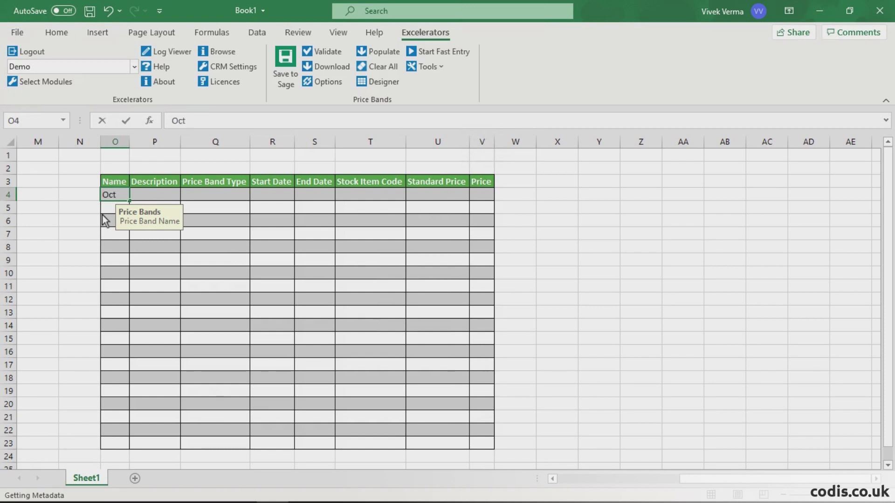
pyautogui.doubleClick(130, 146)
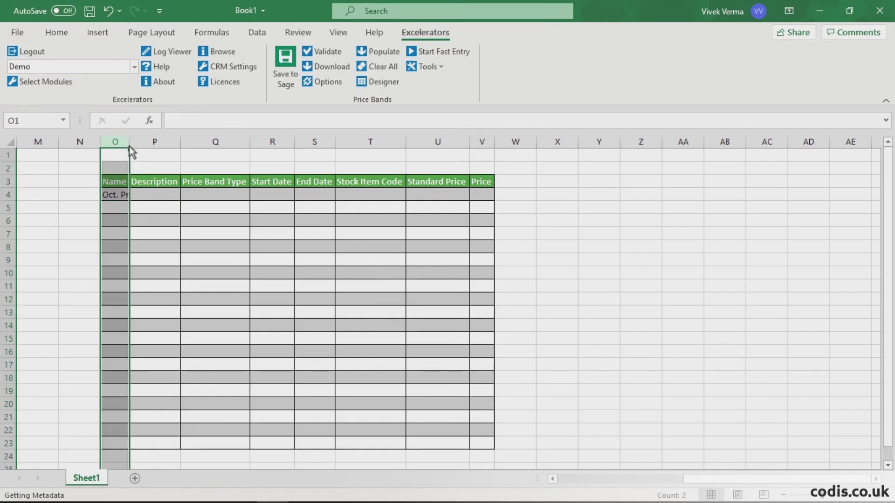
pyautogui.click(158, 198)
pyautogui.write('Price list for October 21')
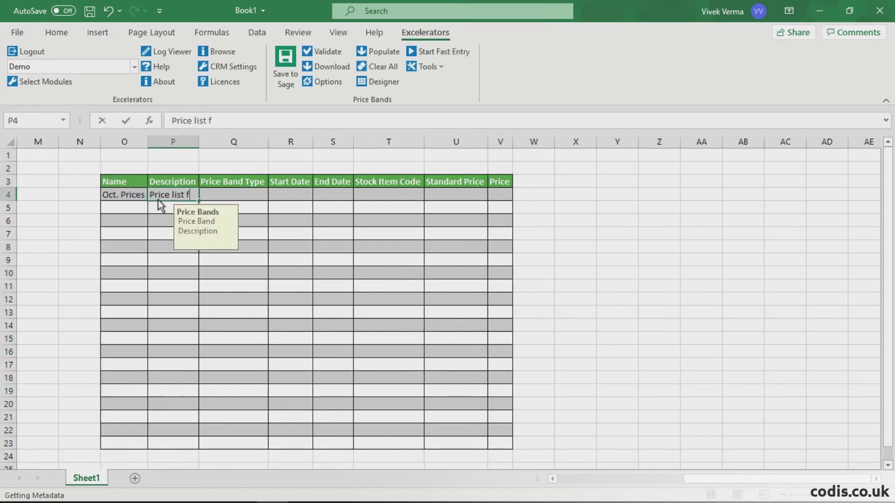
pyautogui.doubleClick(200, 144)
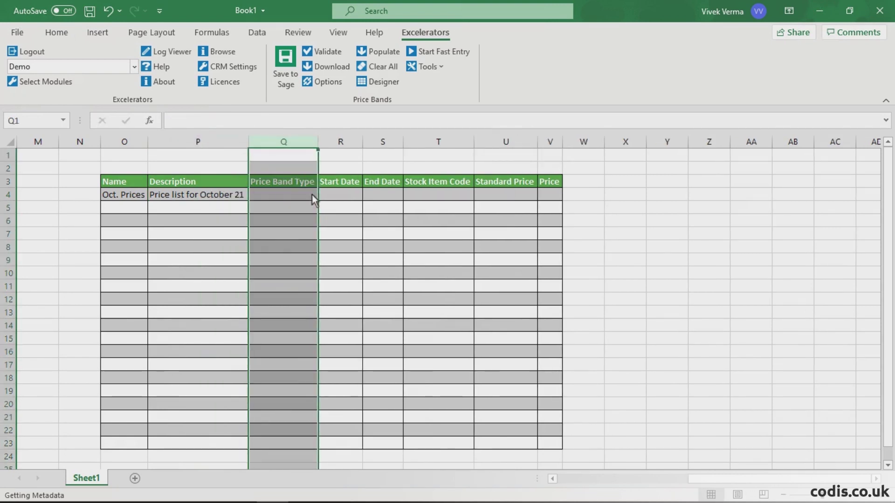
# Step: Set the price band type in Q4 to Limited via Browse Records
pyautogui.rightClick(305, 198)
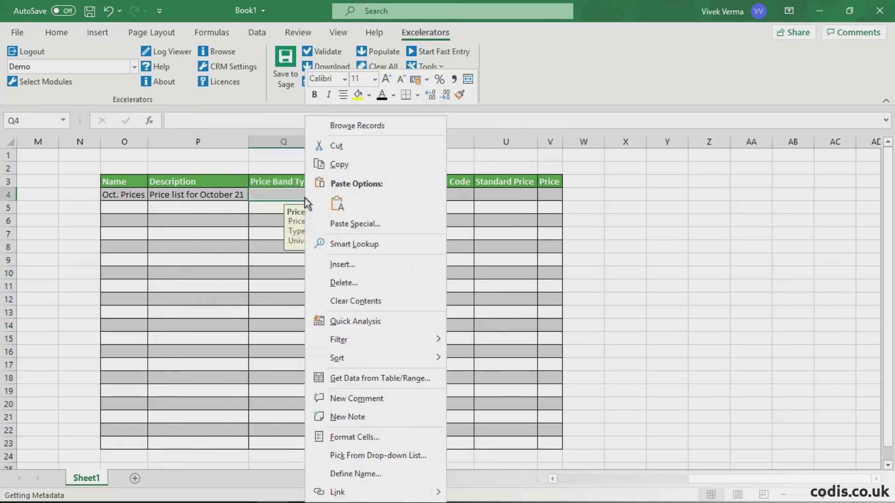
pyautogui.click(351, 130)
pyautogui.click(633, 457)
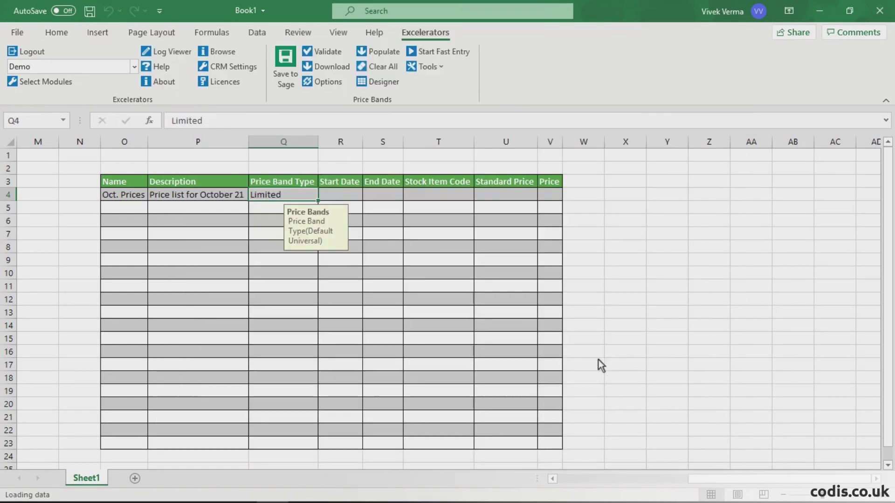
# Step: Set the Start Date in R4 to 01/10/2021 from the calendar and widen the column
pyautogui.click(342, 198)
pyautogui.rightClick(342, 198)
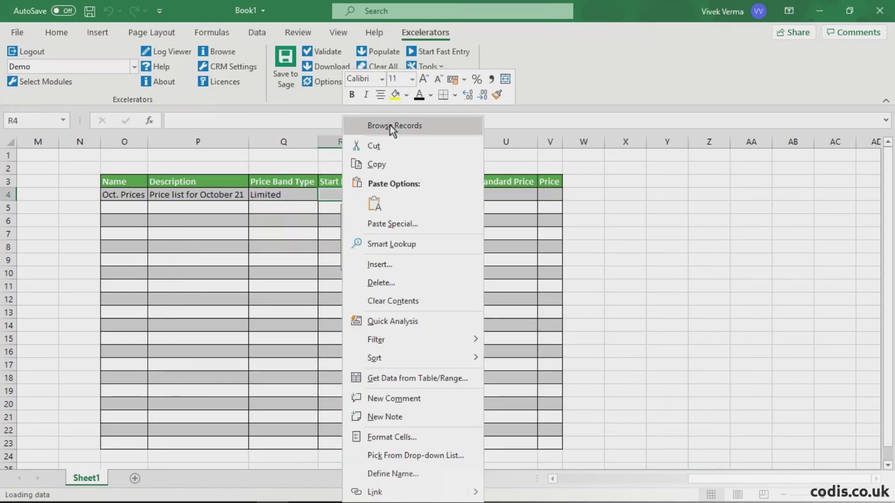
pyautogui.click(390, 125)
pyautogui.click(508, 188)
pyautogui.click(509, 189)
pyautogui.click(509, 189)
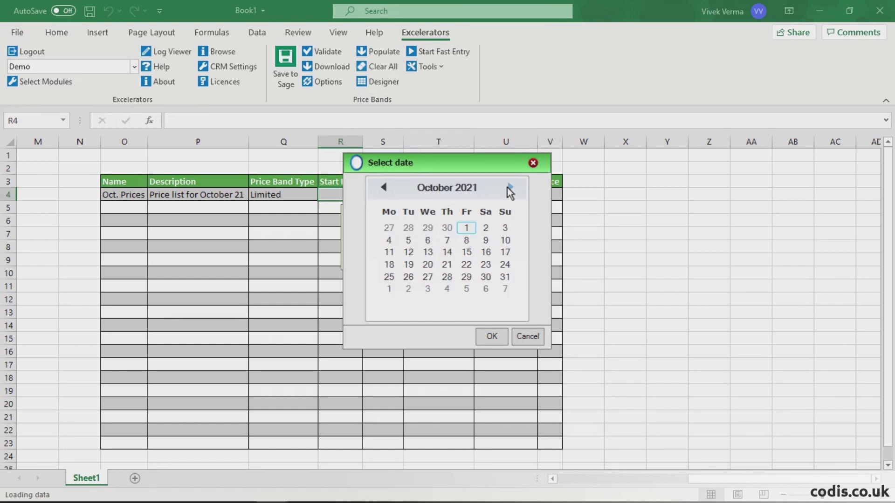
pyautogui.click(466, 228)
pyautogui.click(491, 335)
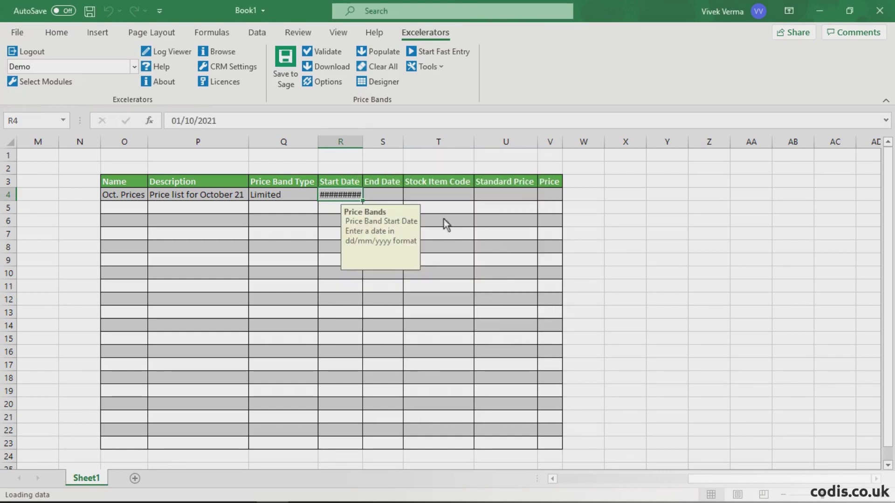
pyautogui.doubleClick(363, 141)
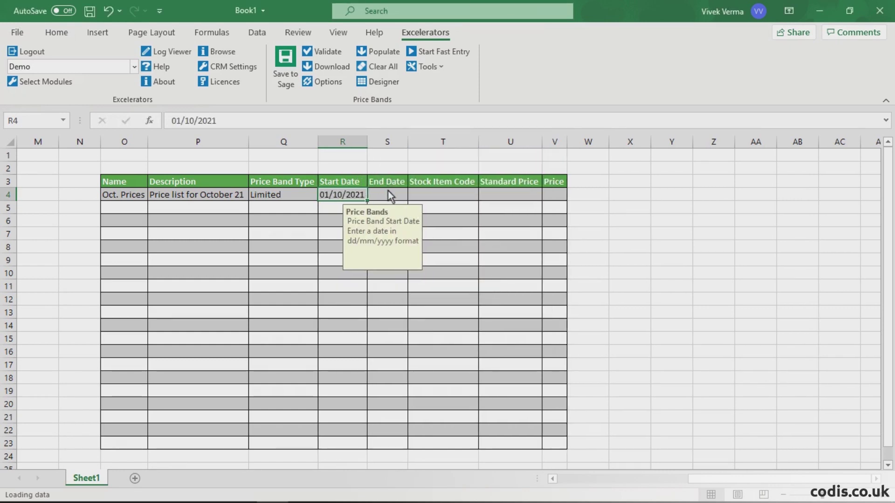
# Step: Set the End Date in S4 to 31/10/2021 from the calendar
pyautogui.click(388, 194)
pyautogui.rightClick(388, 194)
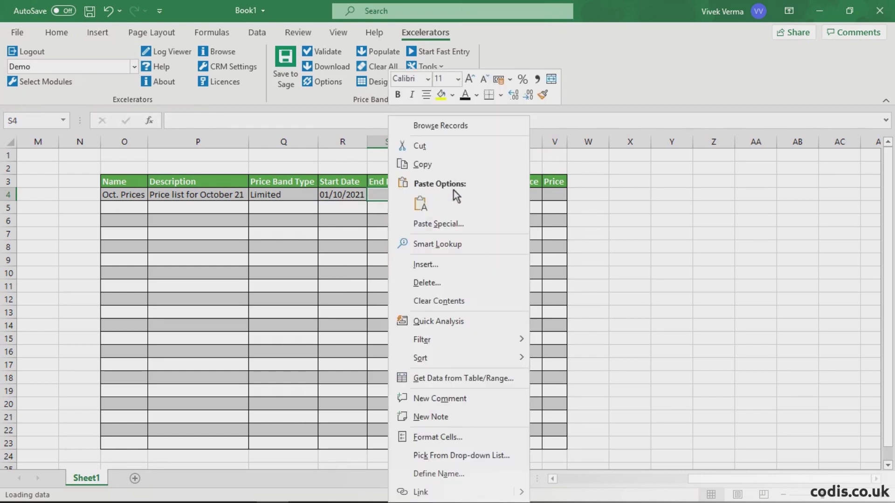
pyautogui.click(460, 133)
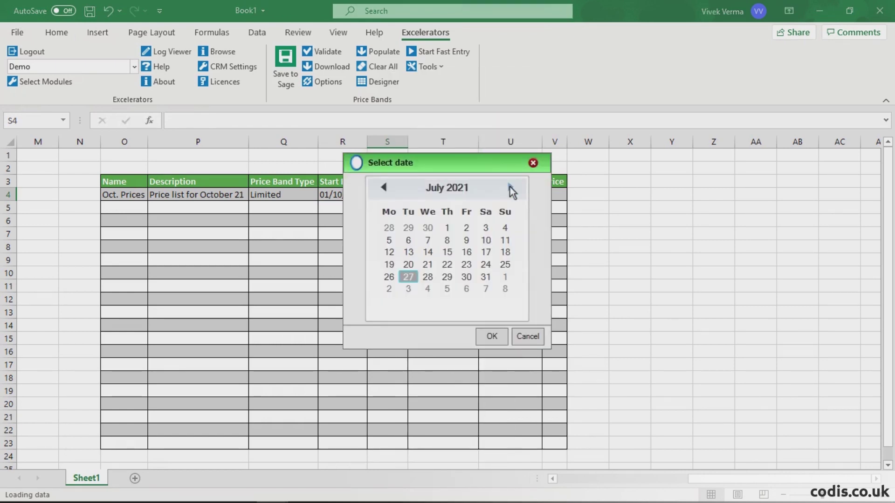
pyautogui.click(510, 188)
pyautogui.click(510, 187)
pyautogui.click(509, 187)
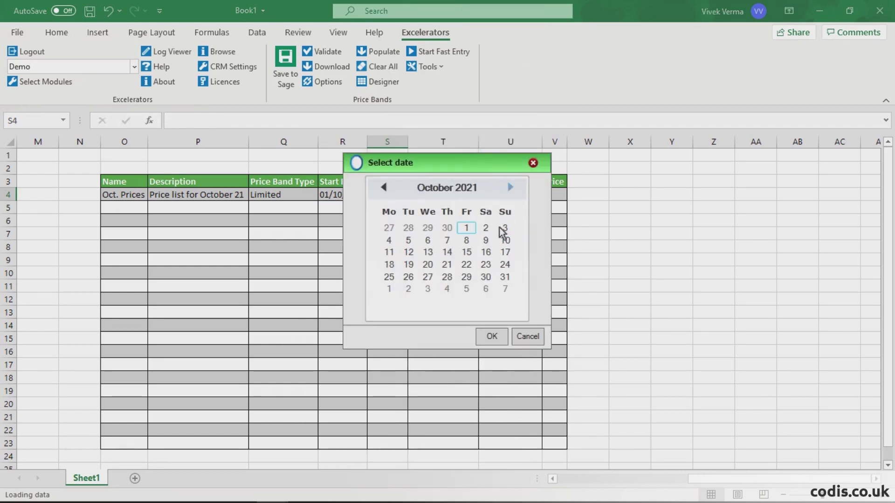
pyautogui.click(504, 276)
pyautogui.click(492, 337)
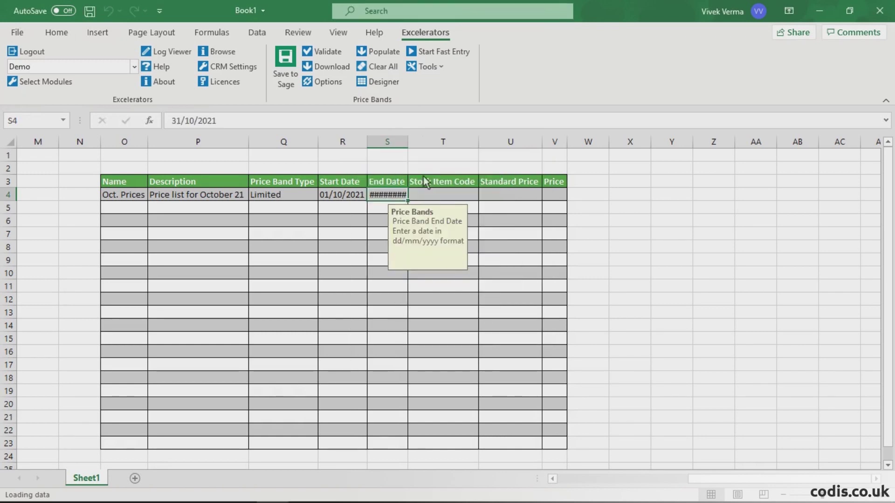
pyautogui.click(444, 196)
# Step: Add the first seven built-in cooker stock codes to the band from Browse Records
pyautogui.rightClick(444, 197)
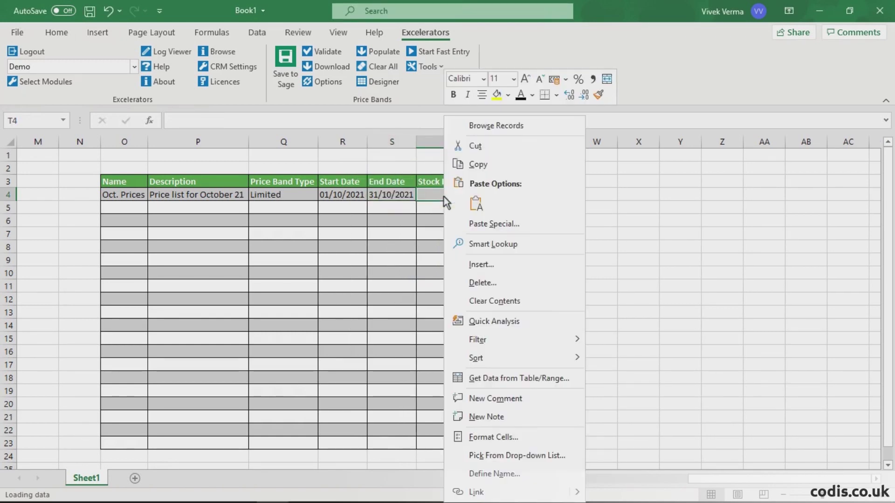
pyautogui.click(484, 125)
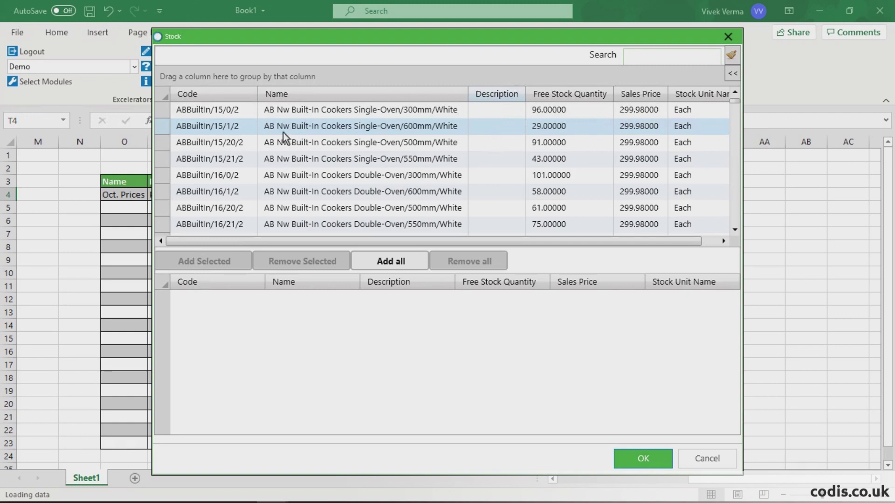
pyautogui.click(268, 112)
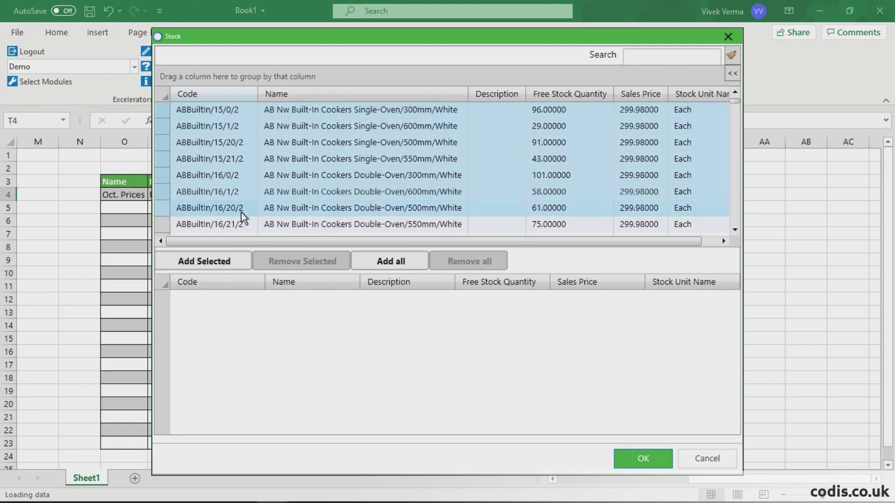
pyautogui.click(216, 258)
pyautogui.click(656, 454)
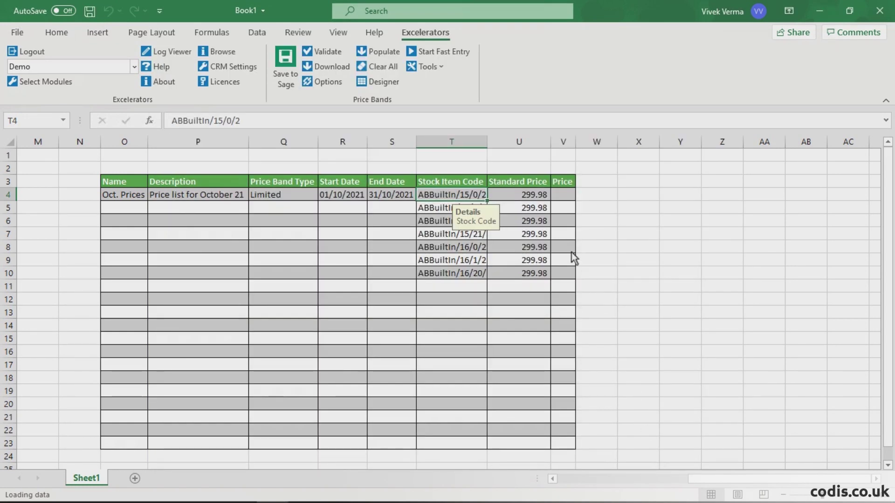
# Step: Enter a price of 320 in V4 and fill it down to V10
pyautogui.click(560, 197)
pyautogui.write('320')
pyautogui.press('Return')
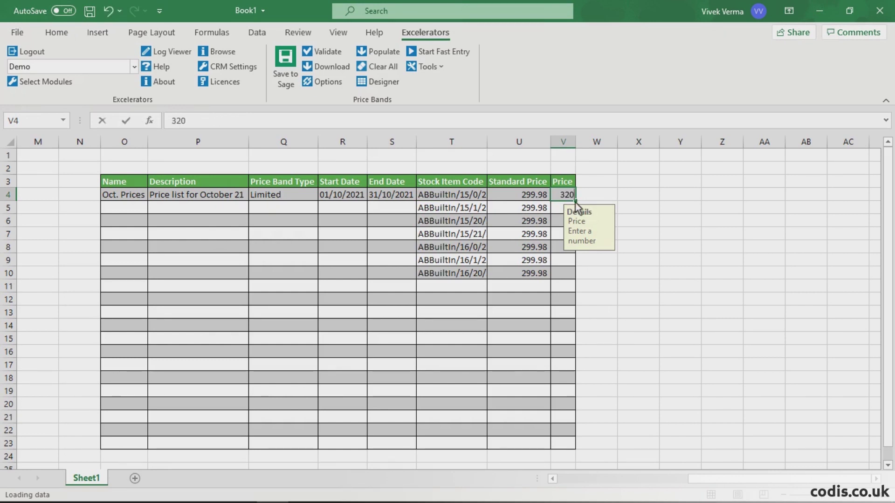
pyautogui.moveTo(576, 204); pyautogui.dragTo(576, 275)
pyautogui.click(611, 274)
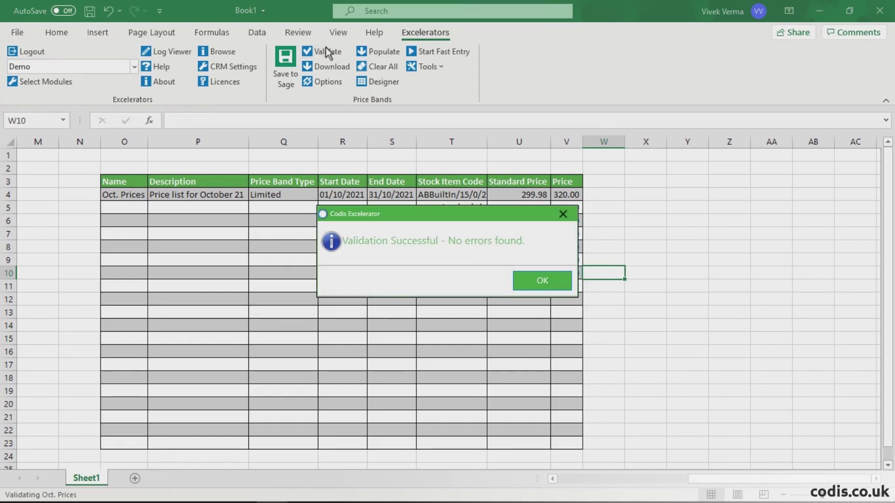
# Step: After validation, save the Oct. Prices band to the Demo company and acknowledge the saved message
pyautogui.click(527, 279)
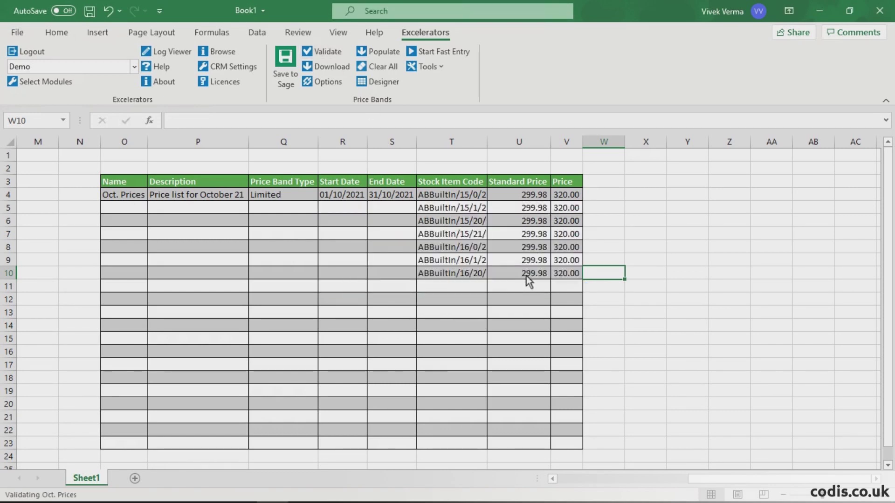
pyautogui.click(294, 72)
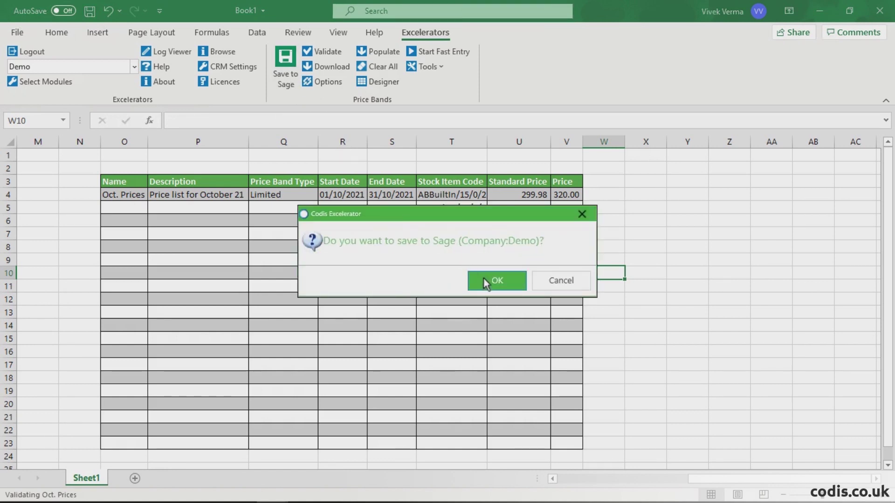
pyautogui.click(490, 282)
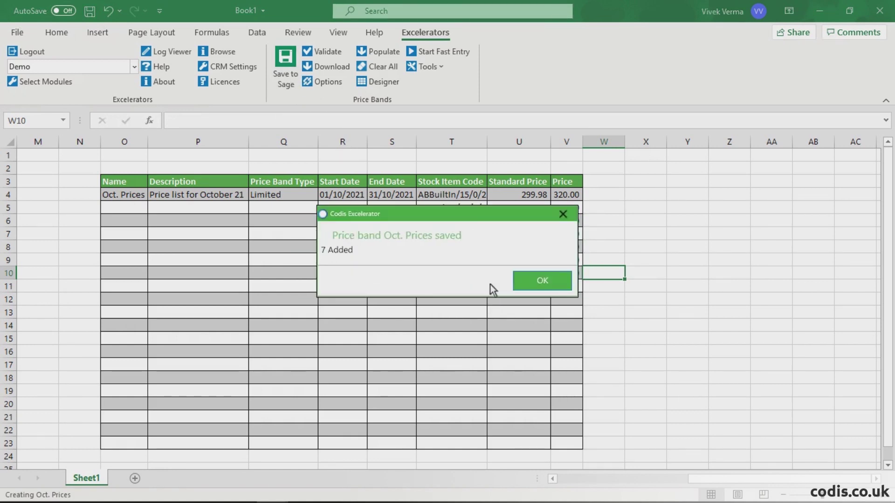
pyautogui.click(530, 280)
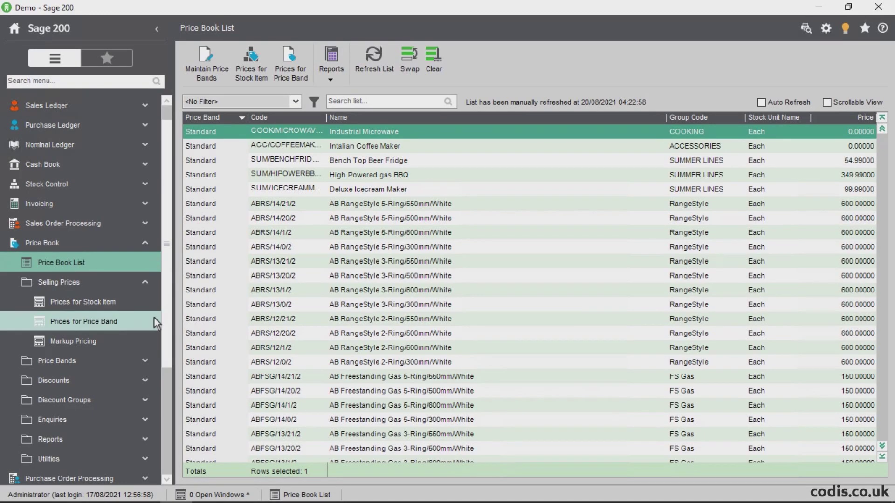
# Step: Show Prices for Price Band in Sage 200 with Oct. Prices chosen as the band name
pyautogui.click(155, 318)
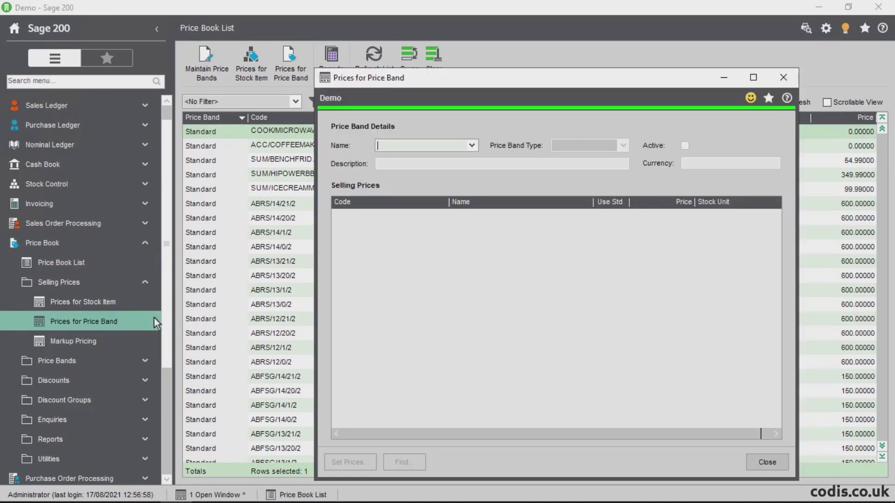
pyautogui.click(473, 146)
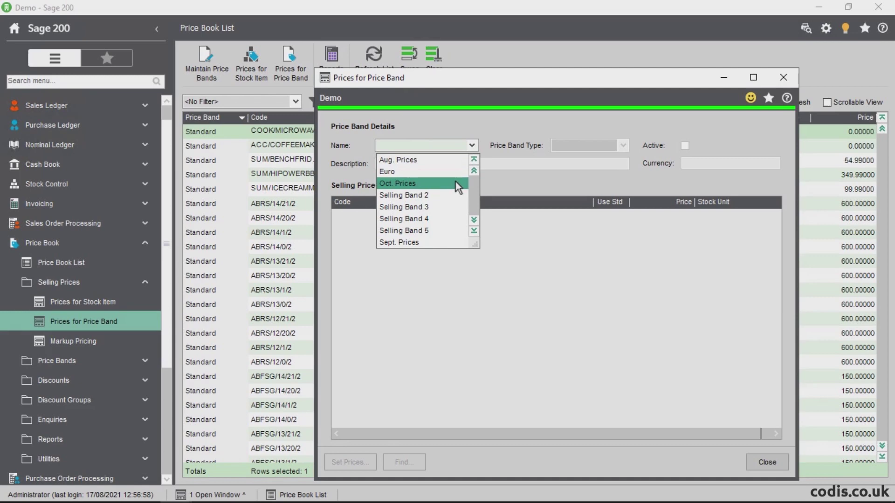
pyautogui.click(454, 181)
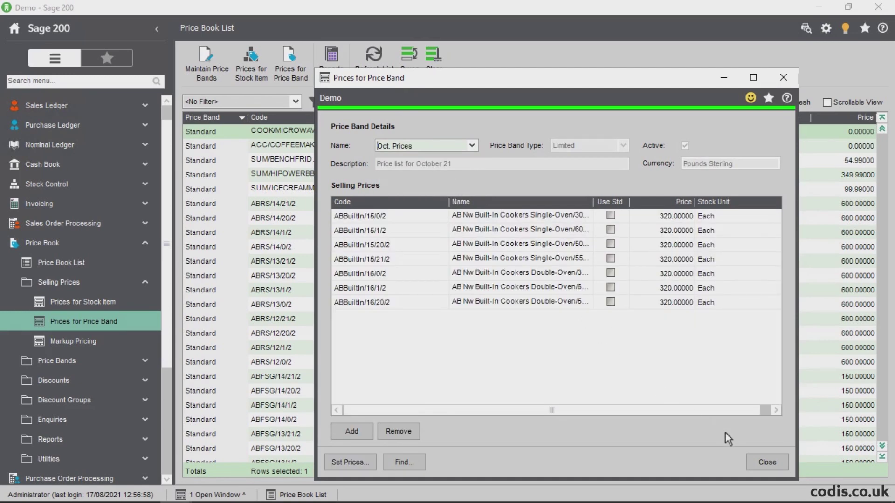